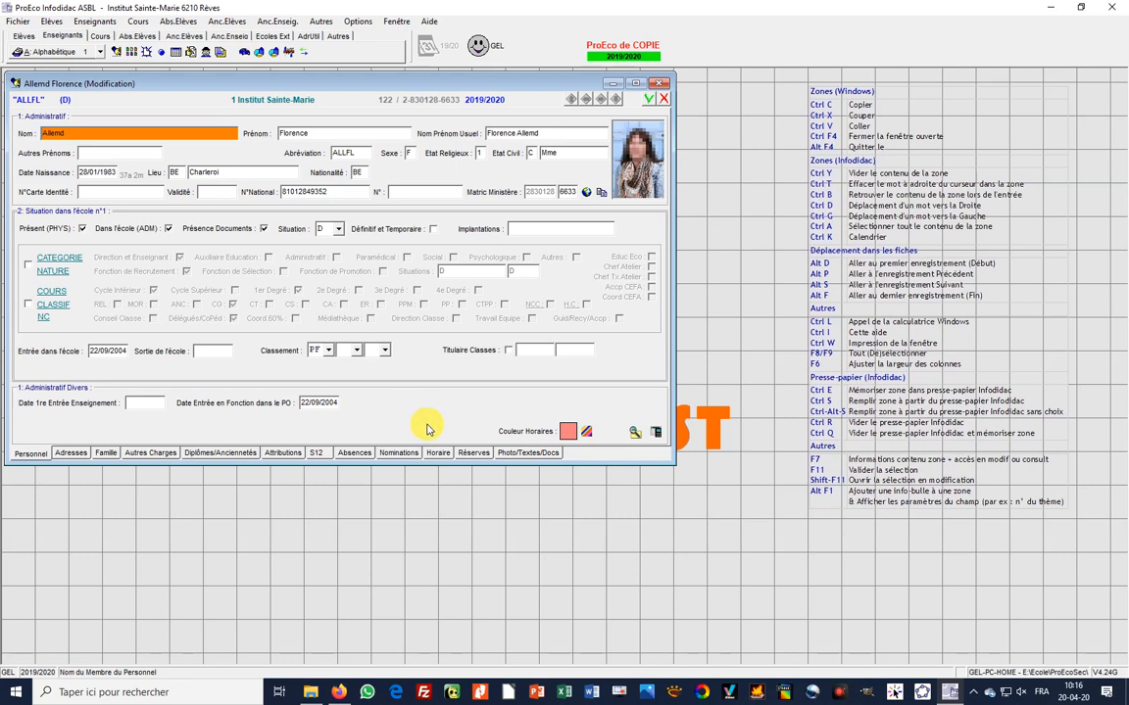
Open the teacher's reserve fields and examine the type options offered for the "Demande de DPPR" selection zone
{"action": "left_click", "coordinate": [473, 453]}
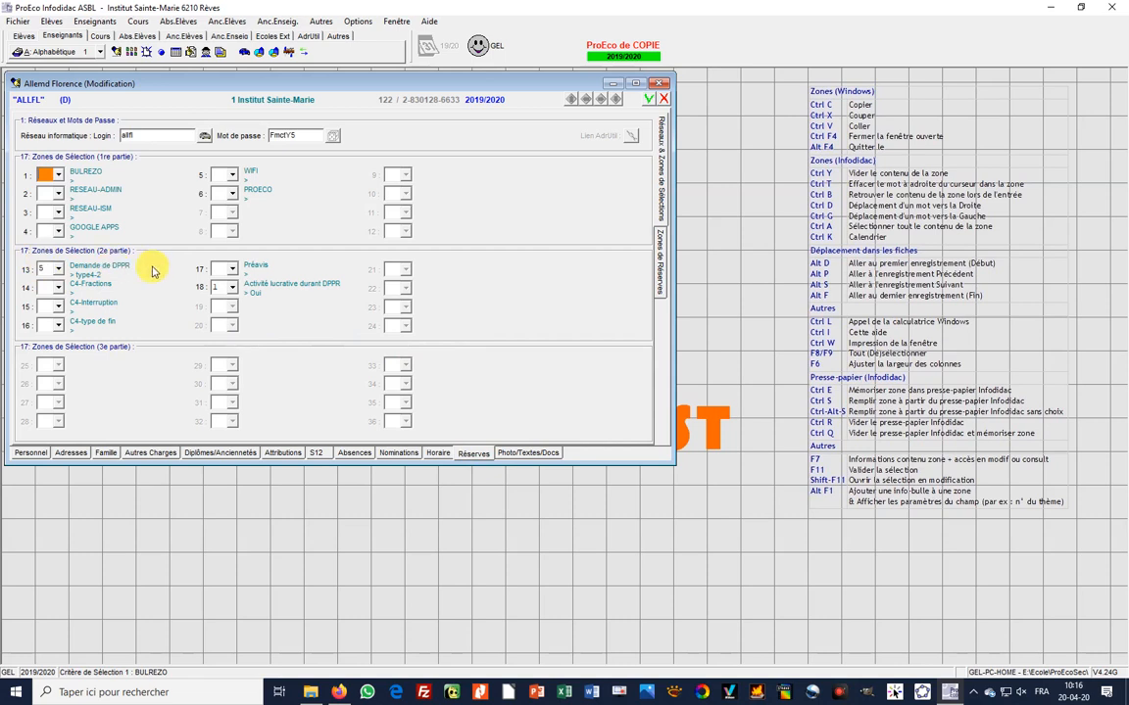
{"action": "left_click", "coordinate": [57, 268]}
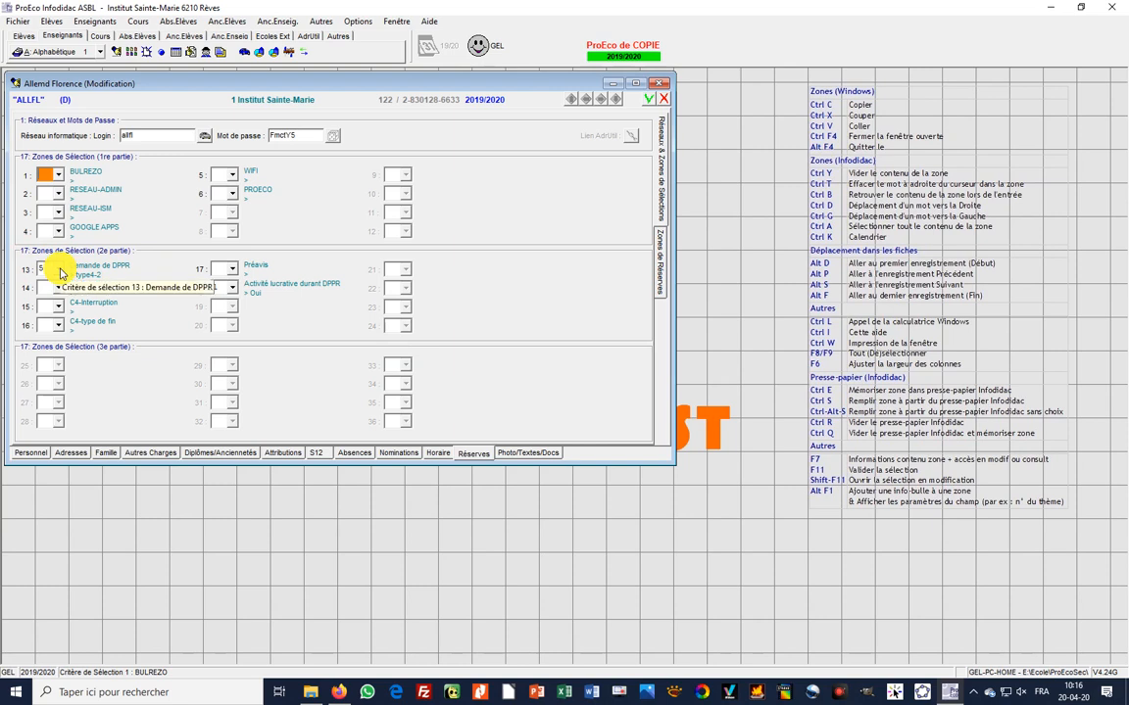
{"action": "left_click", "coordinate": [61, 273]}
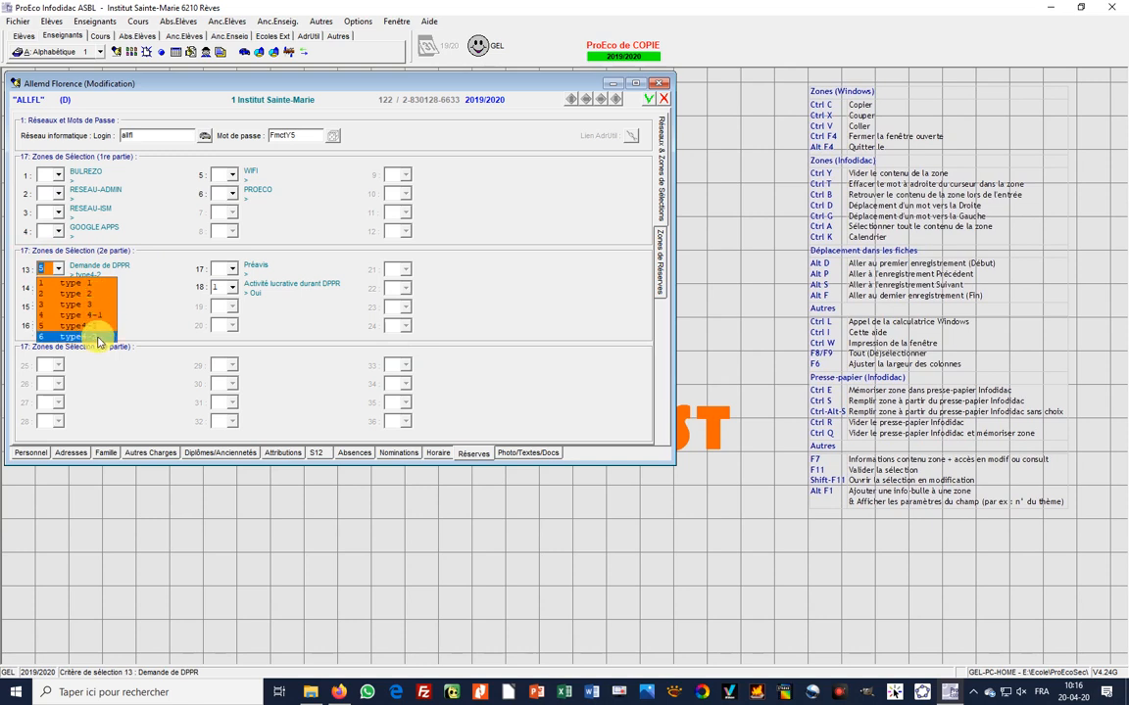
{"action": "left_click", "coordinate": [140, 313]}
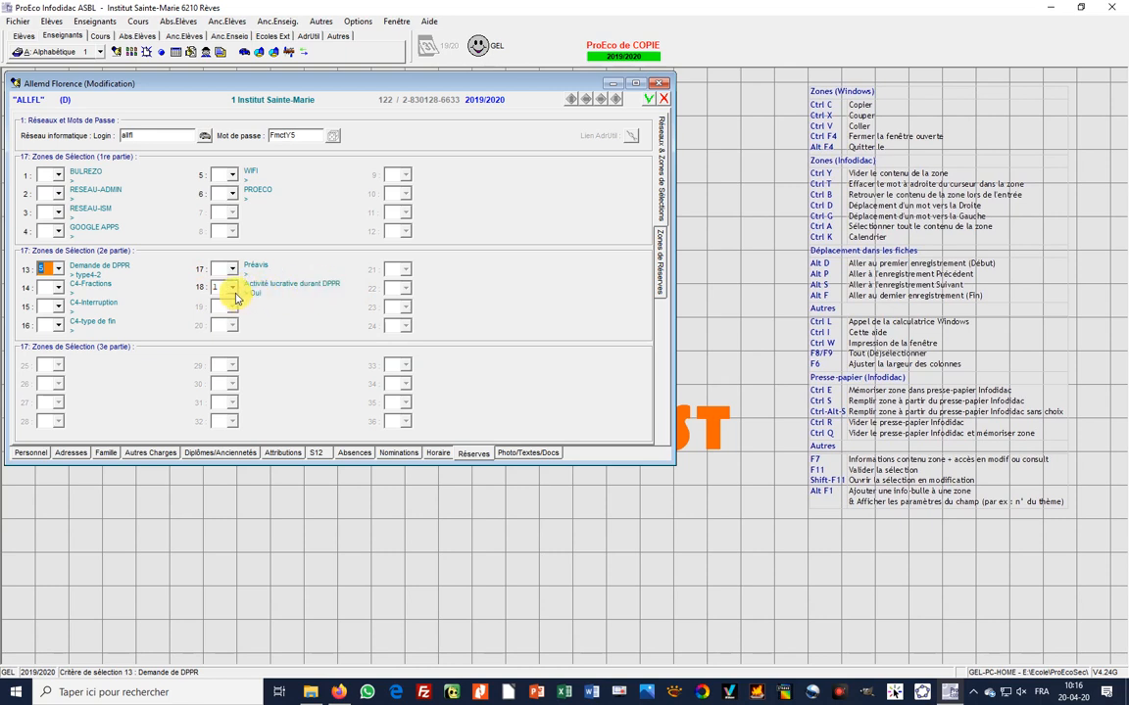
Set the teacher's "Activité lucrative durant DPPR" selection zone to 0 (Non)
{"action": "left_click", "coordinate": [234, 290]}
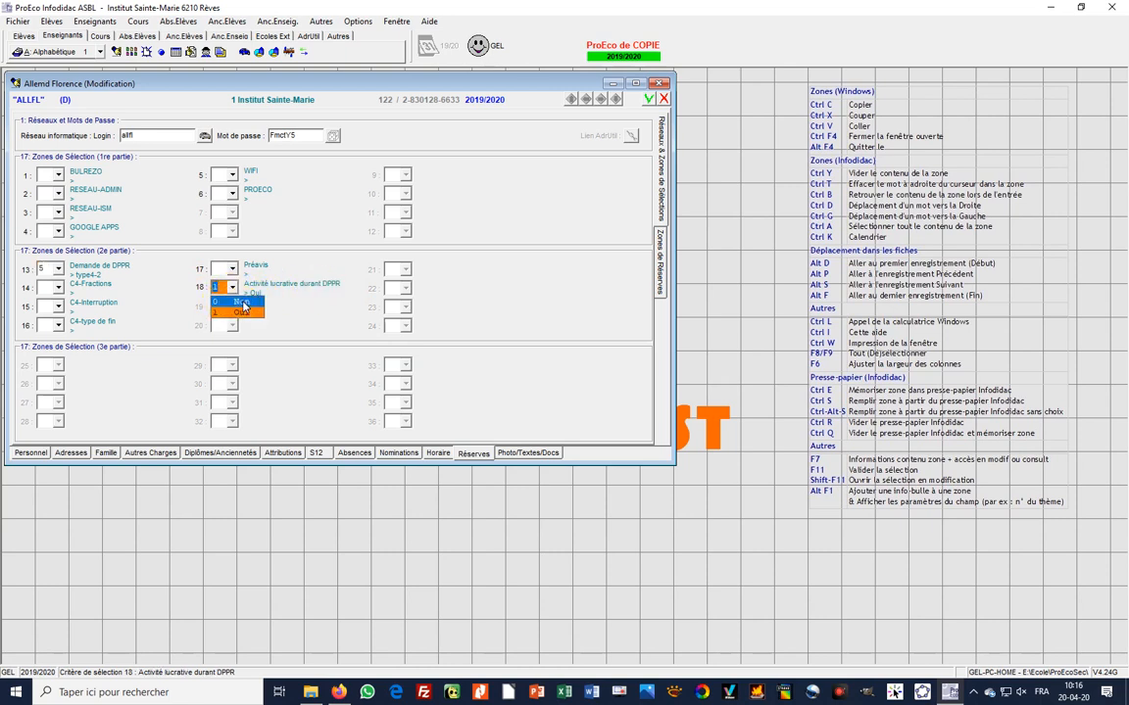
{"action": "left_click", "coordinate": [219, 292]}
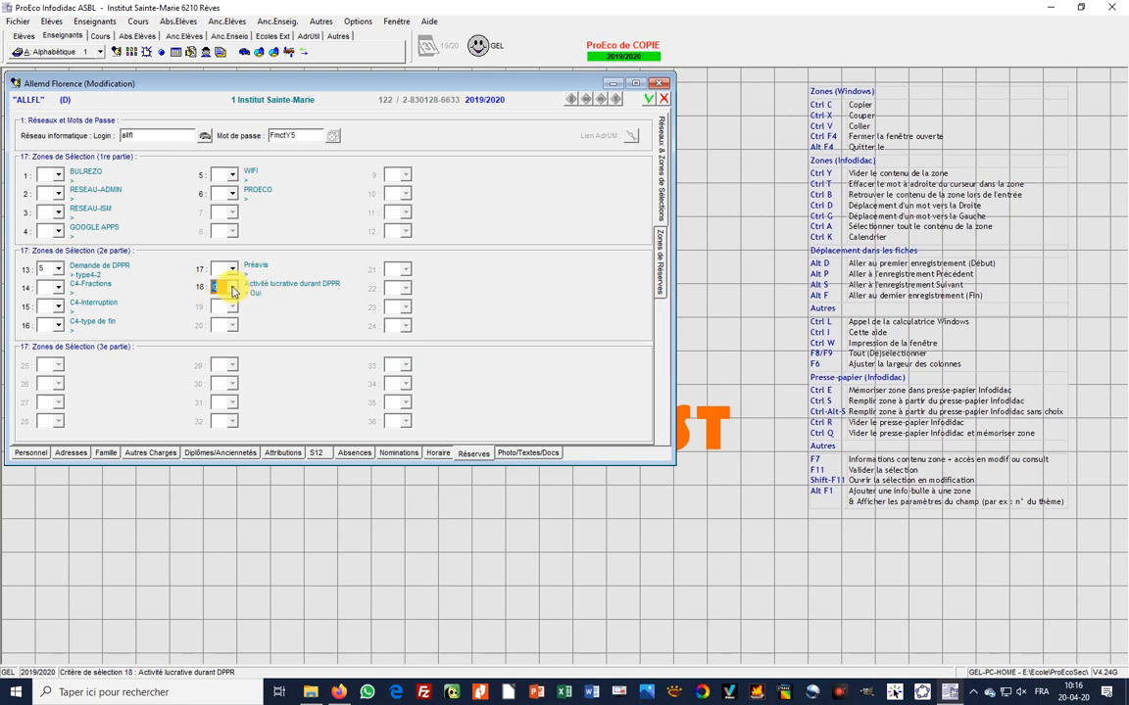
{"action": "left_click", "coordinate": [233, 291]}
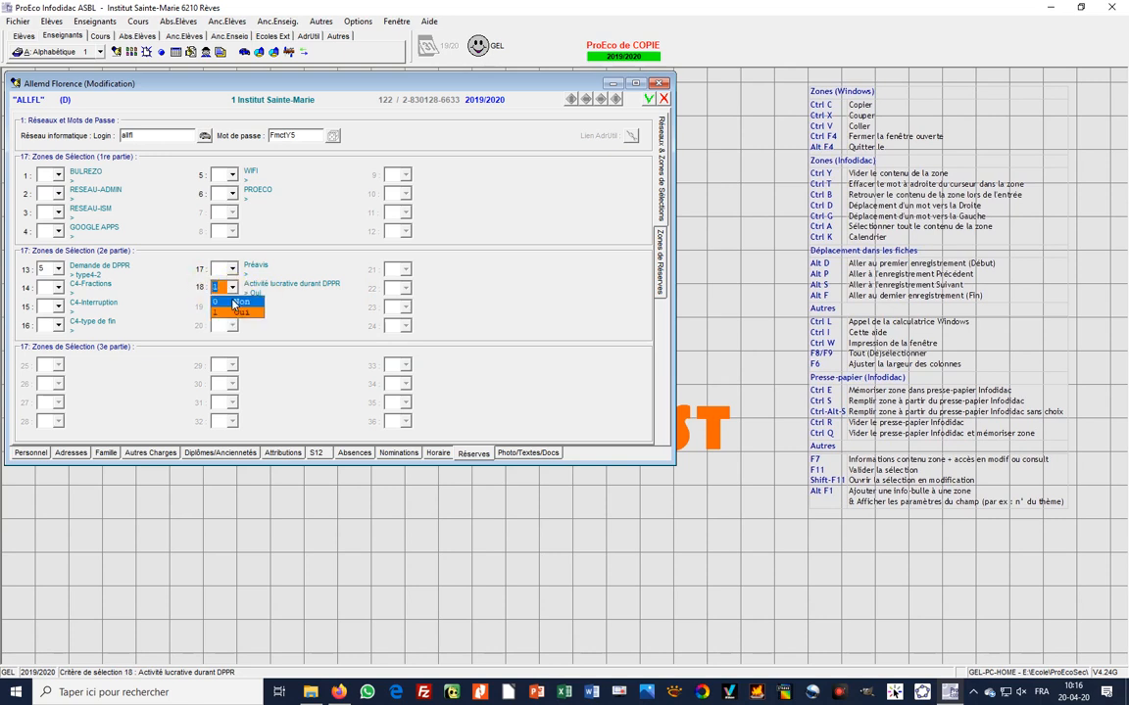
{"action": "left_click", "coordinate": [237, 303]}
{"action": "key", "text": "Tab"}
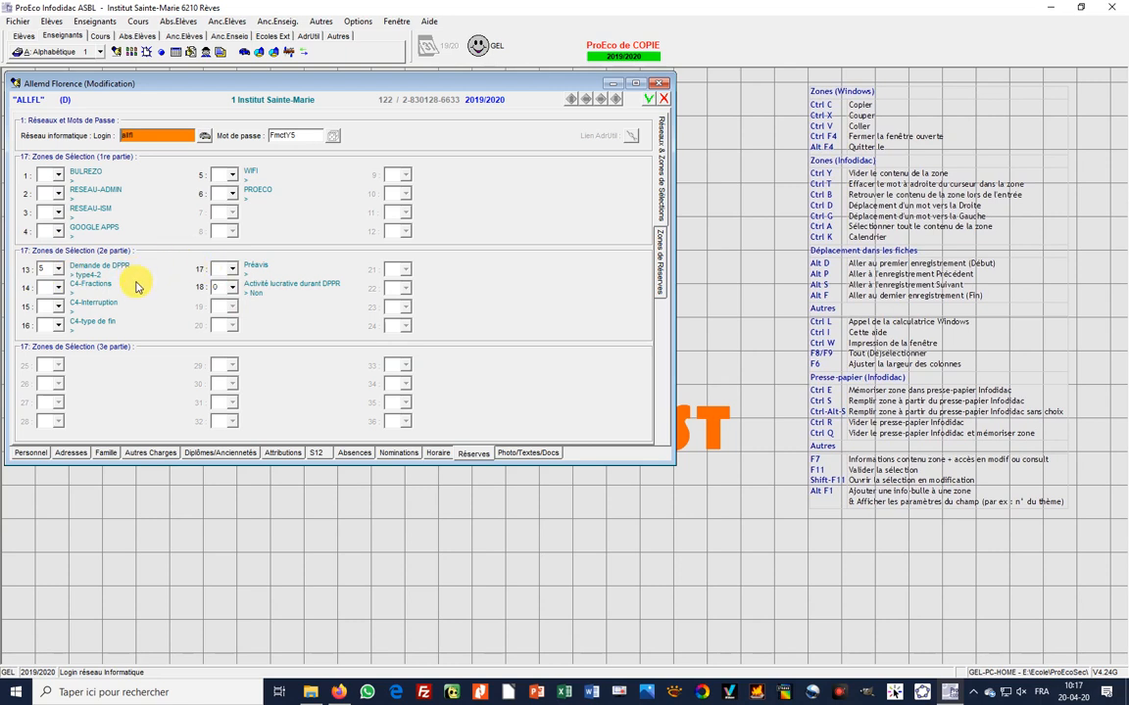
Examine the value definitions of the second group of 12 selection zones in the teacher parameters, through to "Activité lucrative durant DPPR"
{"action": "left_click", "coordinate": [95, 22]}
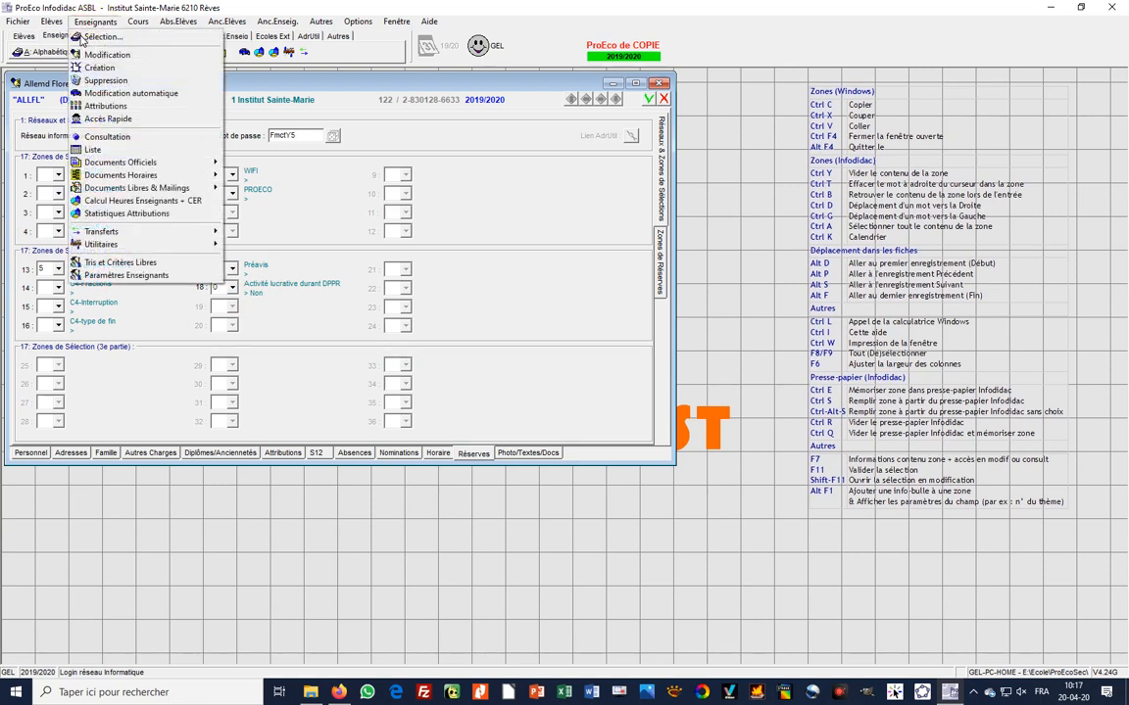
{"action": "left_click", "coordinate": [113, 273]}
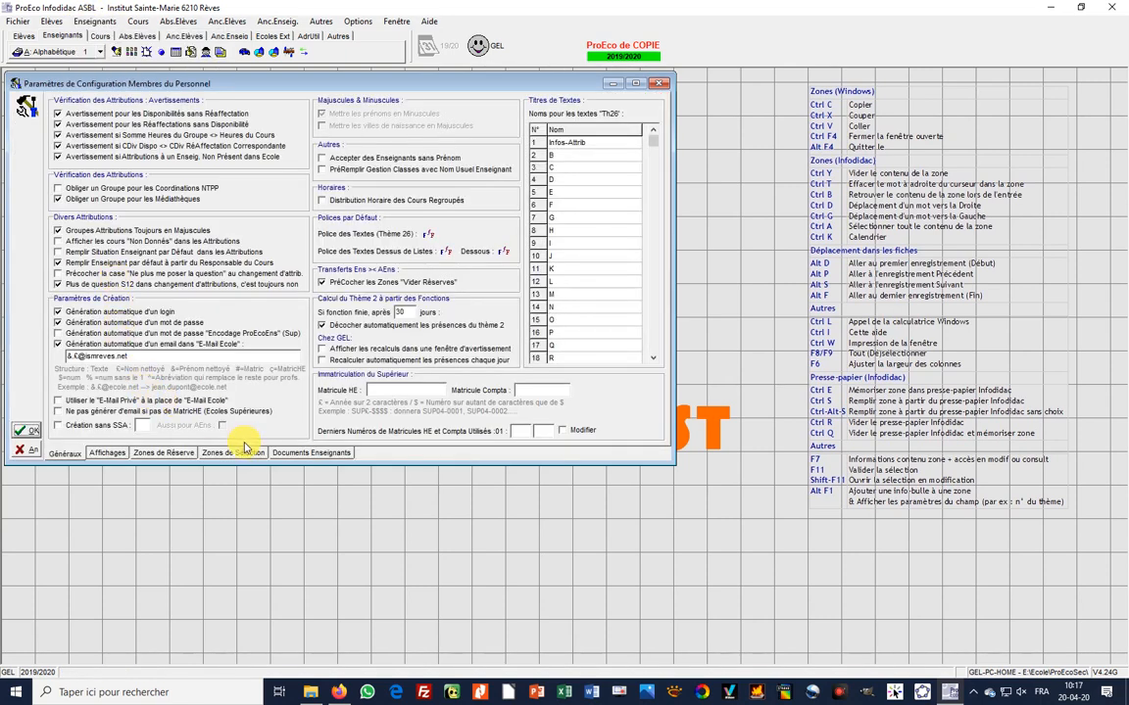
{"action": "left_click", "coordinate": [232, 456]}
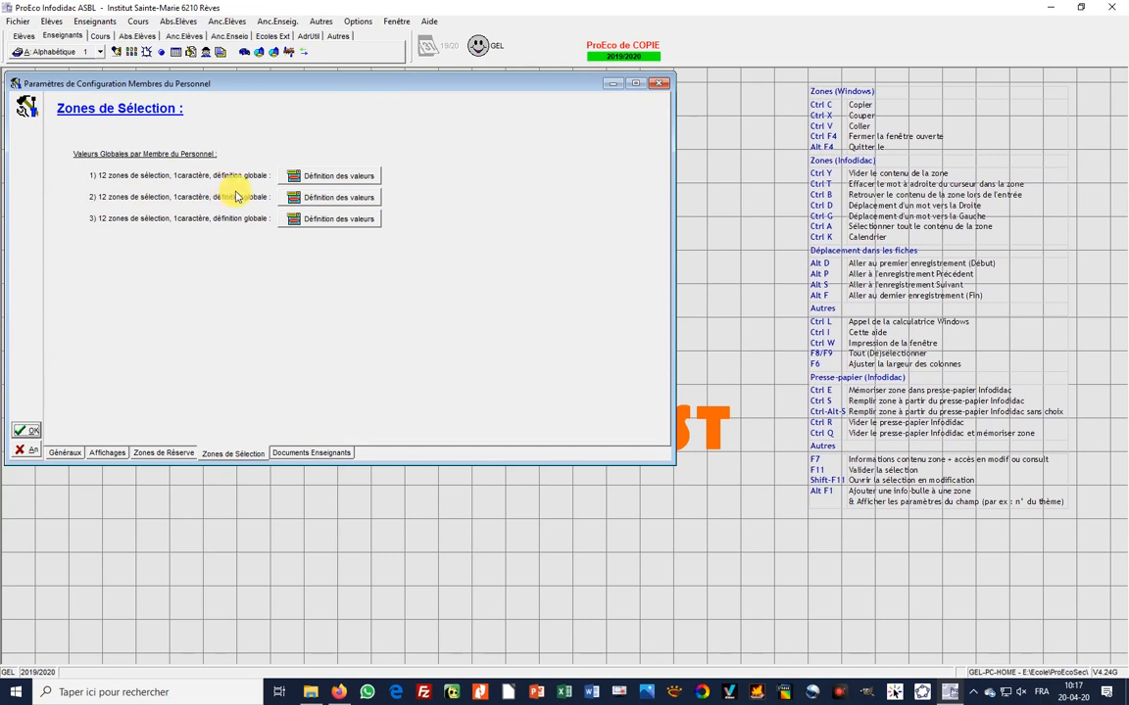
{"action": "left_click", "coordinate": [327, 199]}
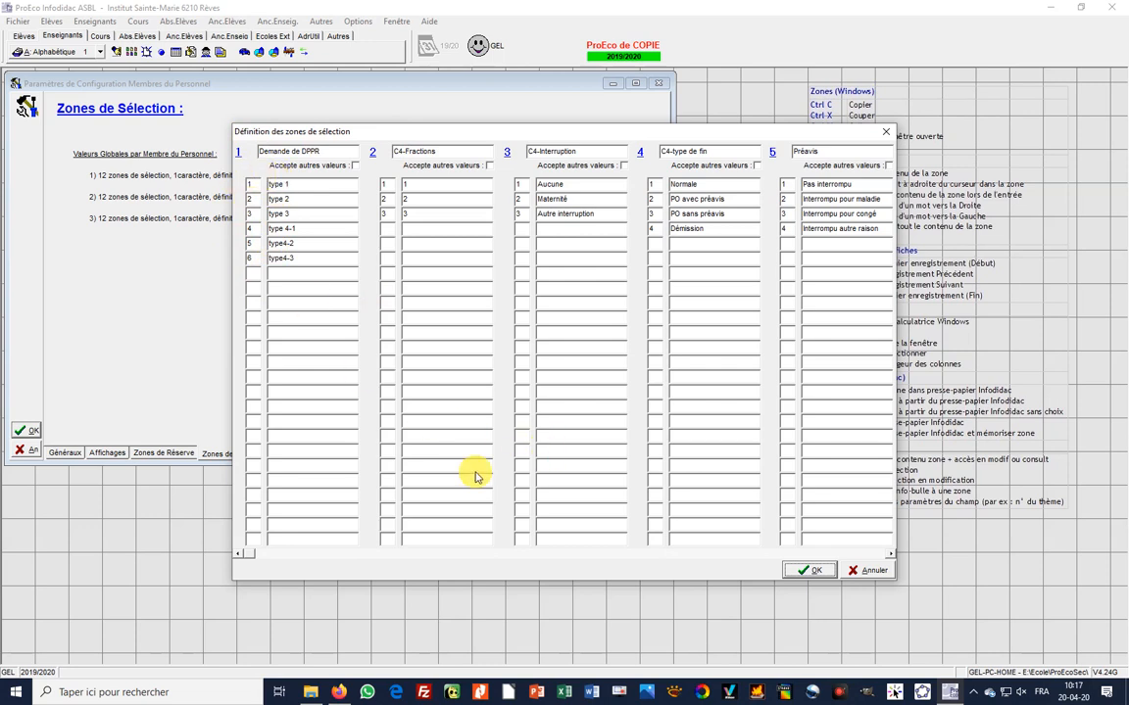
{"action": "left_click", "coordinate": [891, 554]}
{"action": "left_click", "coordinate": [890, 555]}
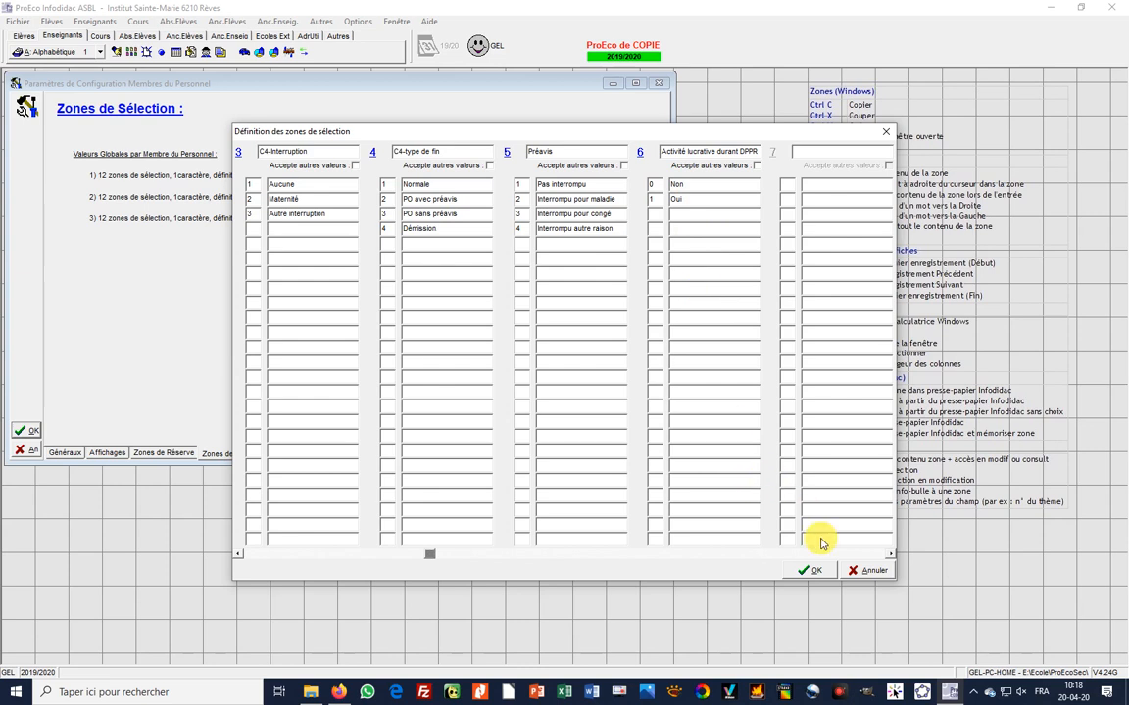
{"action": "left_click", "coordinate": [823, 572]}
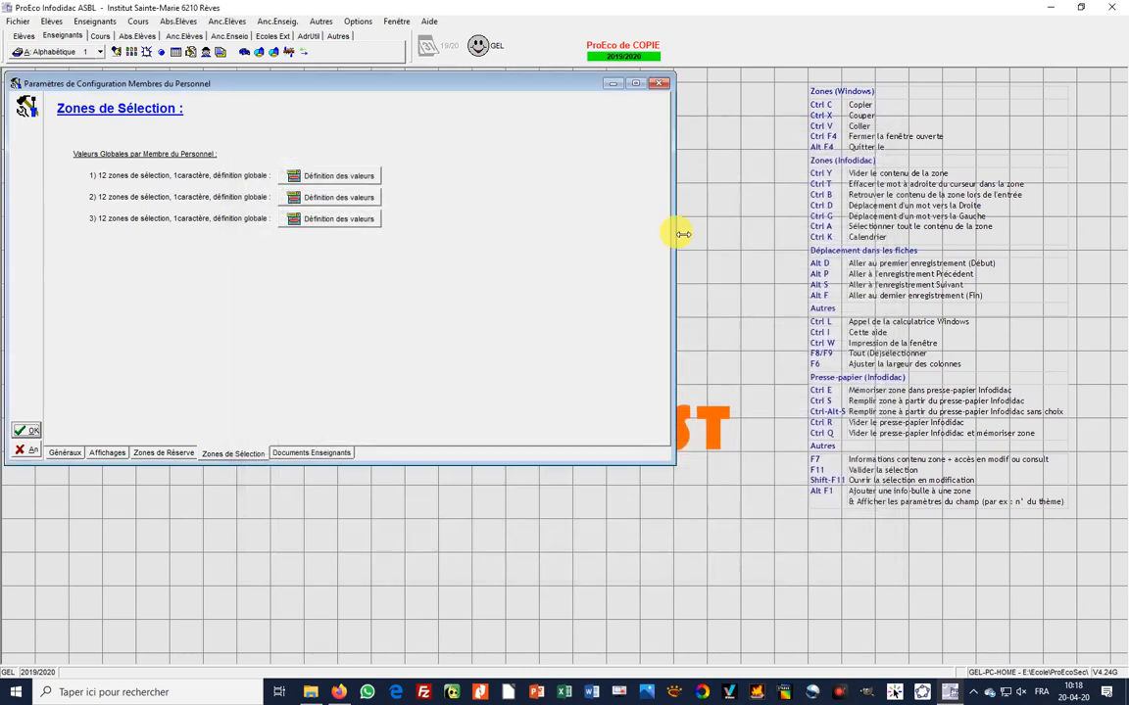
{"action": "left_click", "coordinate": [25, 432]}
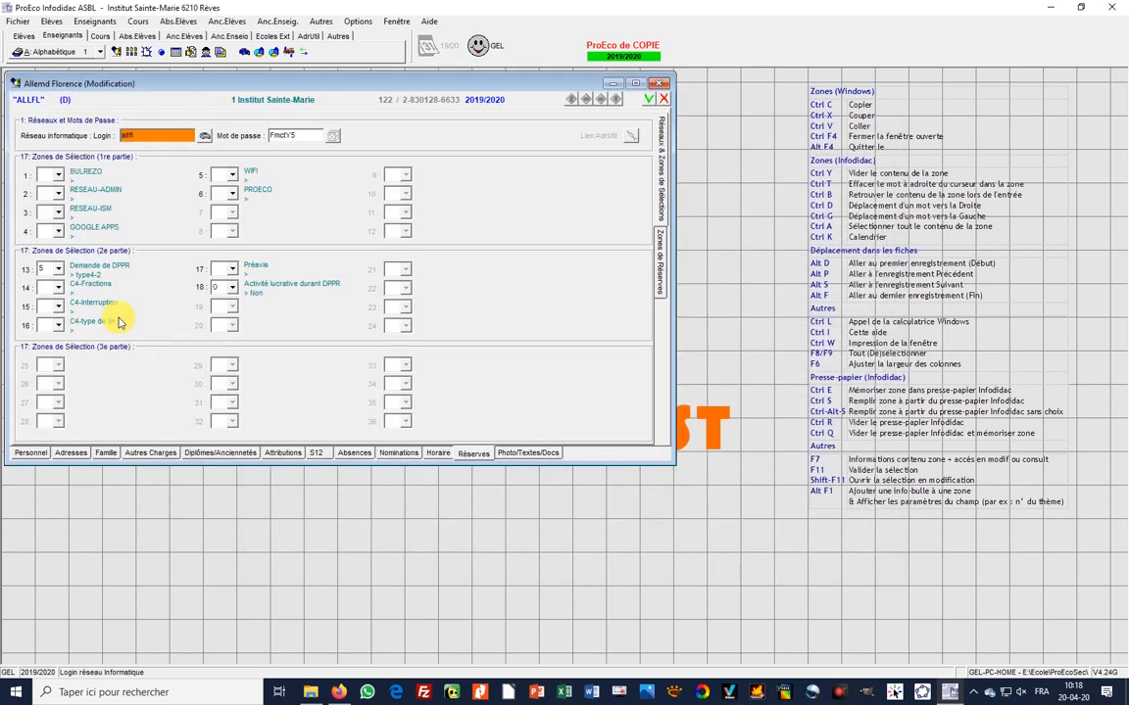
Set "Activité lucrative durant DPPR" to 1 (Oui) for the teacher, validate the record and close it
{"action": "left_click", "coordinate": [58, 271]}
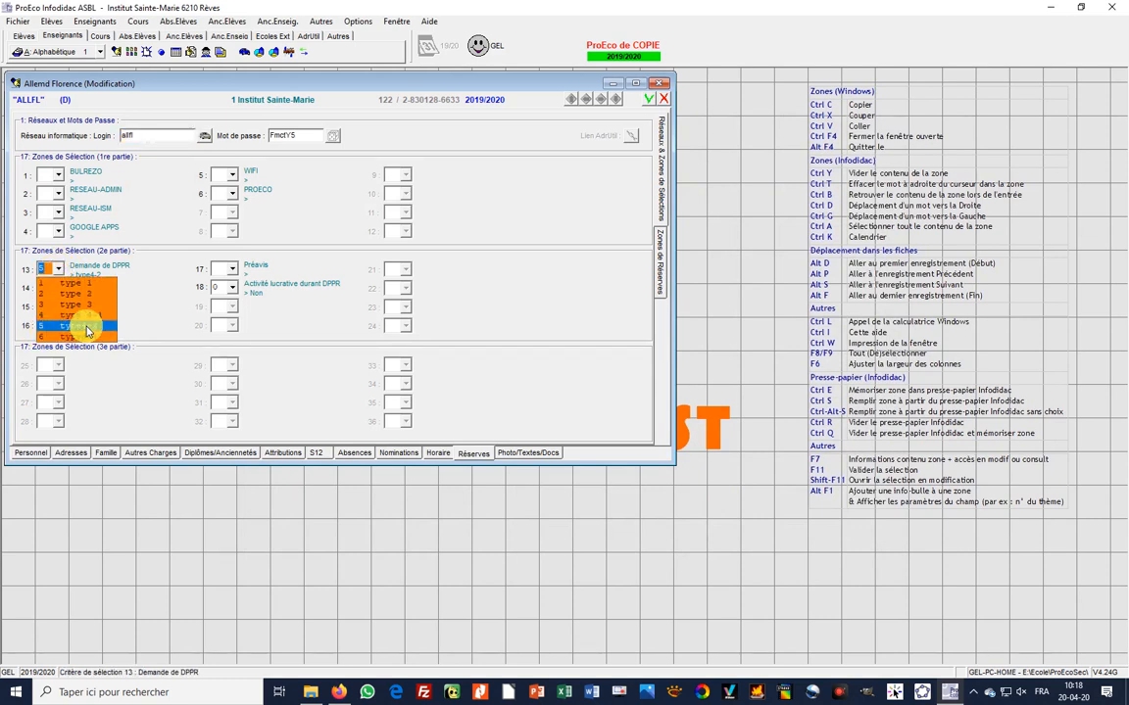
{"action": "left_click", "coordinate": [232, 291]}
{"action": "left_click", "coordinate": [232, 288]}
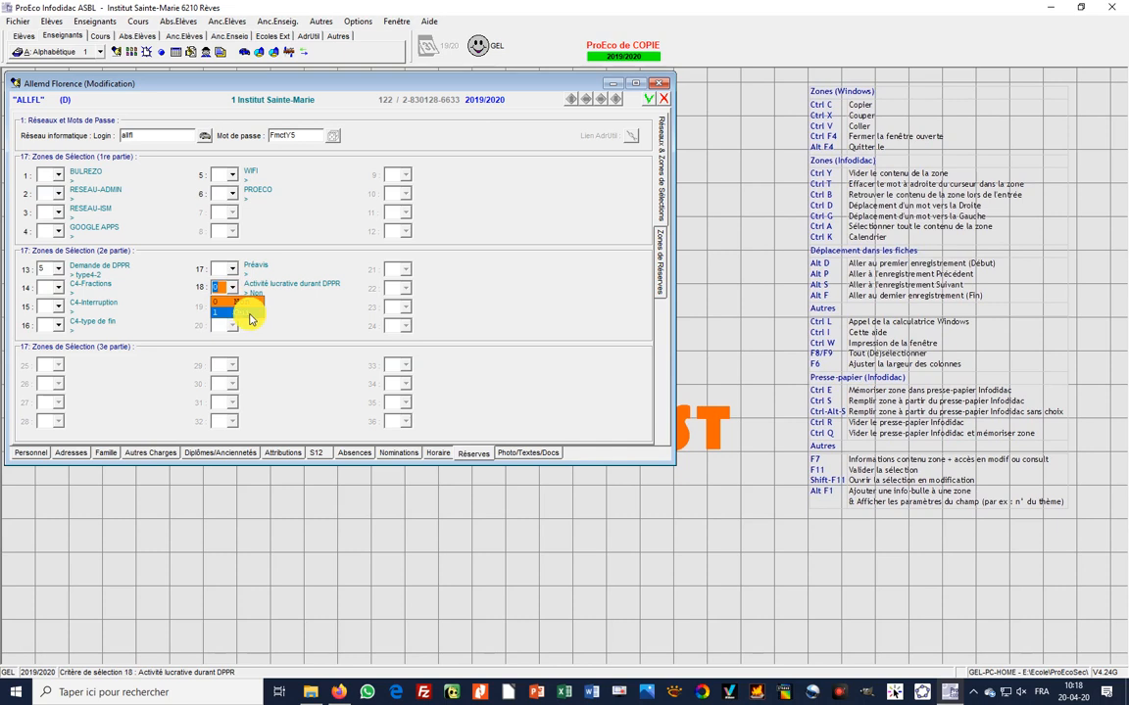
{"action": "left_click", "coordinate": [250, 314]}
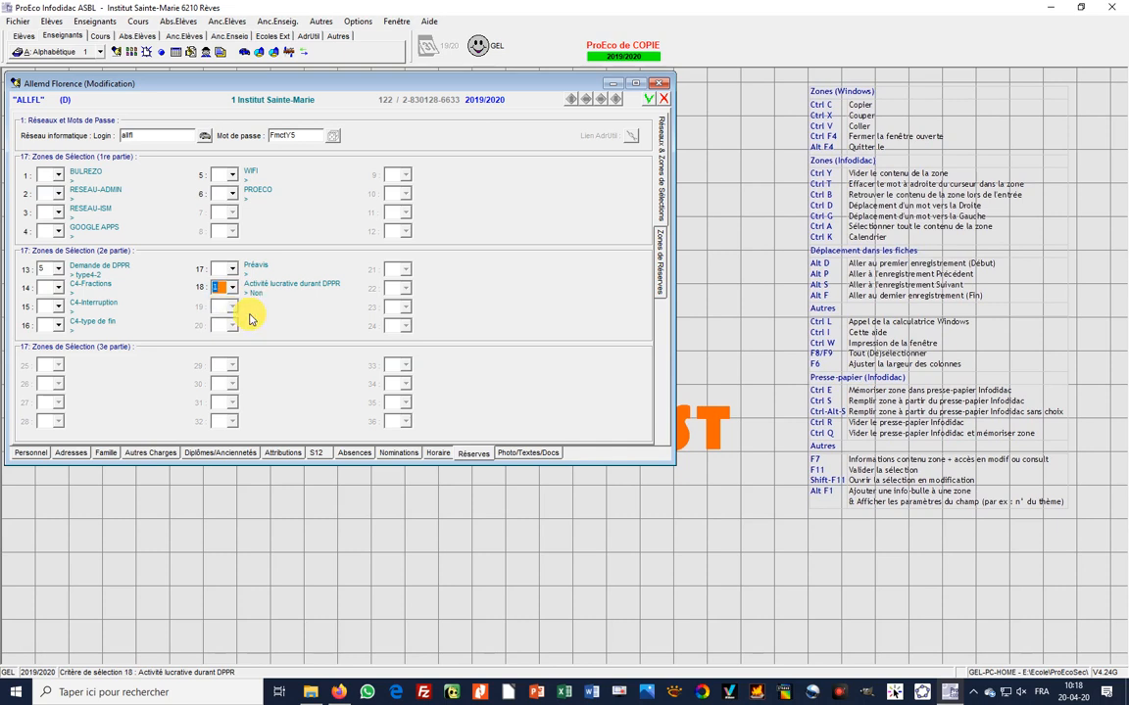
{"action": "left_click", "coordinate": [648, 105]}
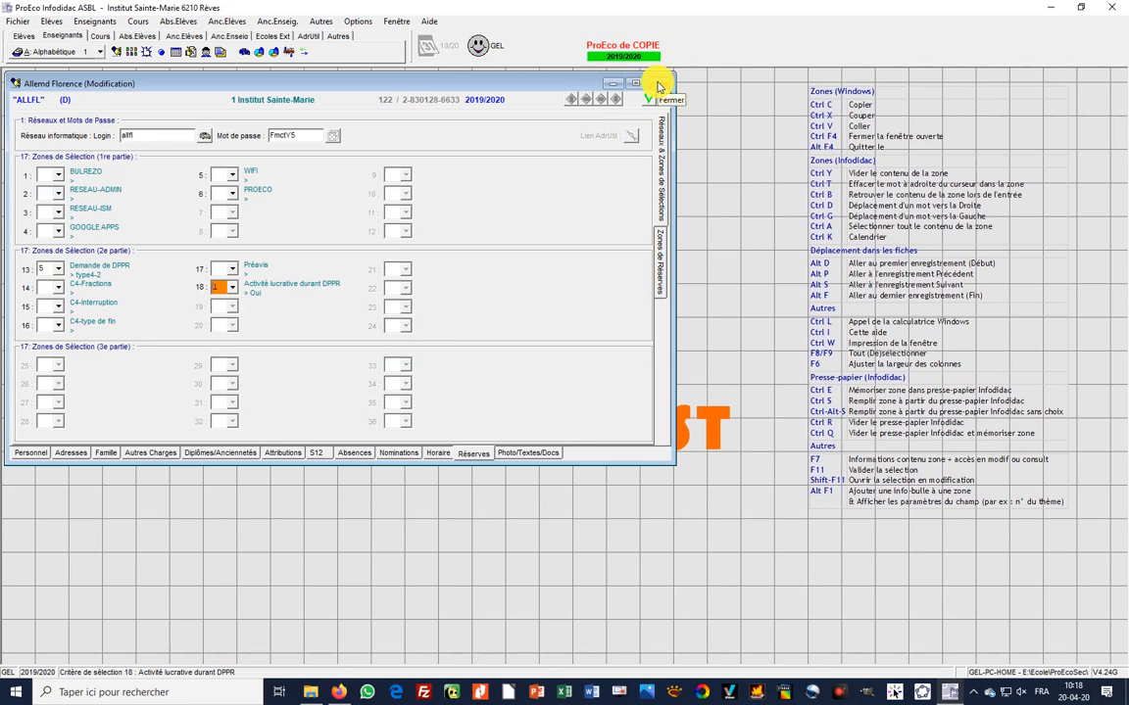
{"action": "left_click", "coordinate": [656, 85]}
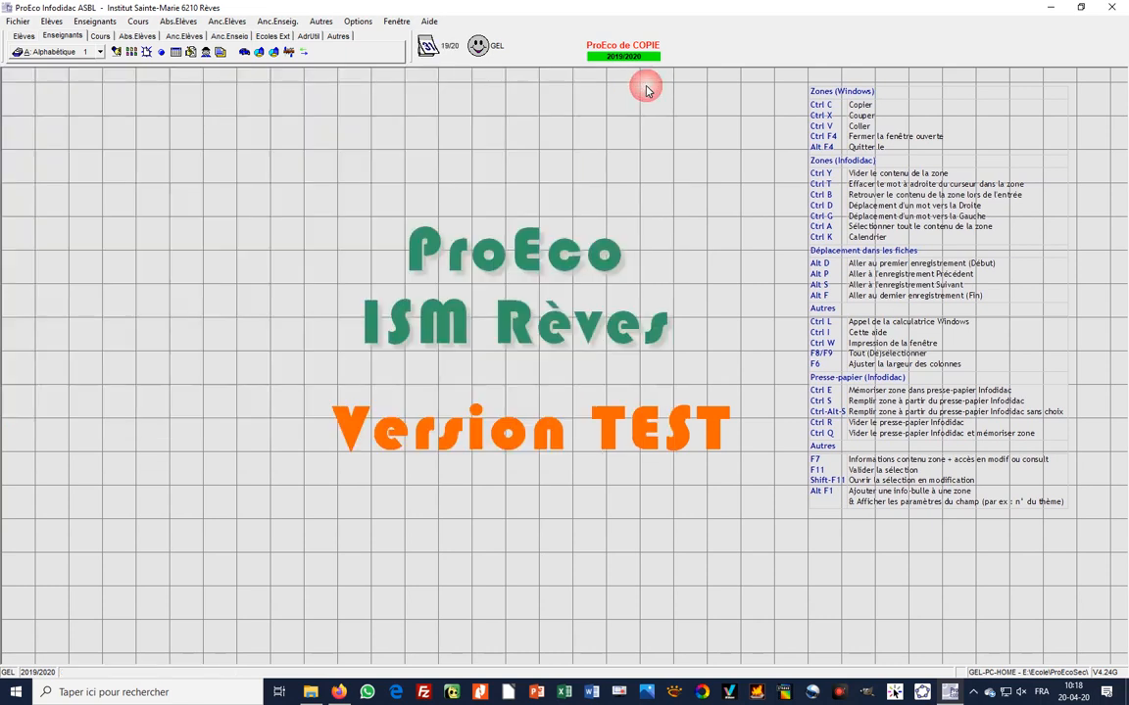
Open the print preview of the teacher document "Demande de DPPR - Annexe 45-SEC 1906.ENS"
{"action": "left_click", "coordinate": [175, 51]}
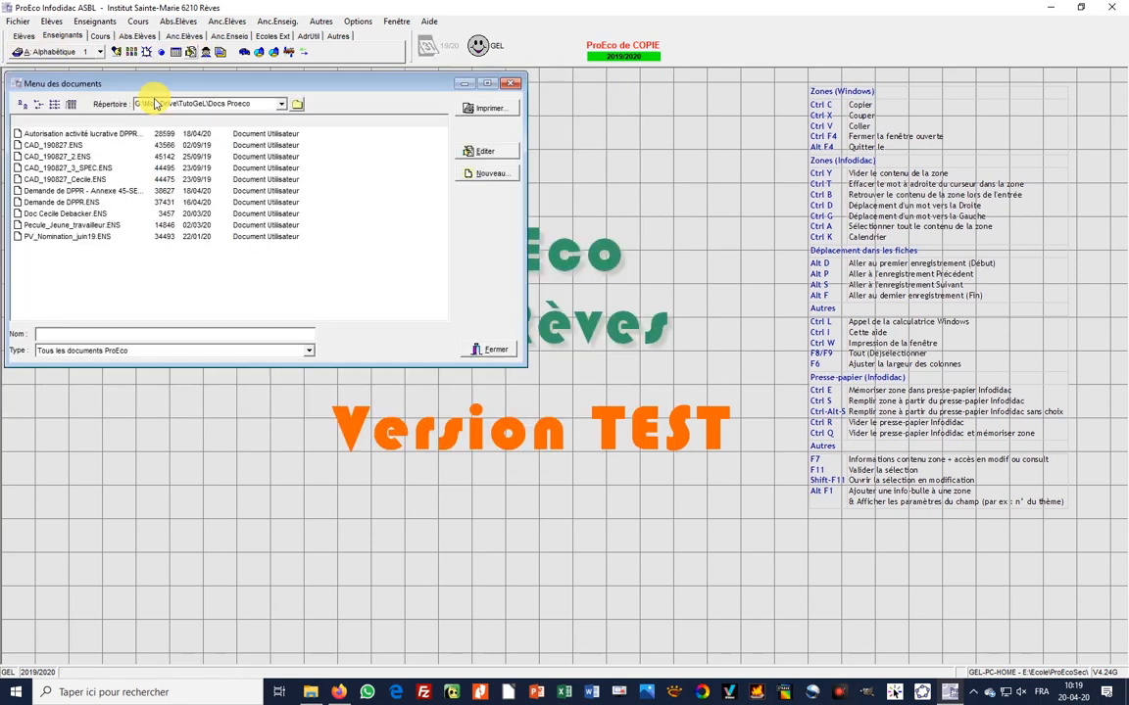
{"action": "left_click", "coordinate": [103, 189]}
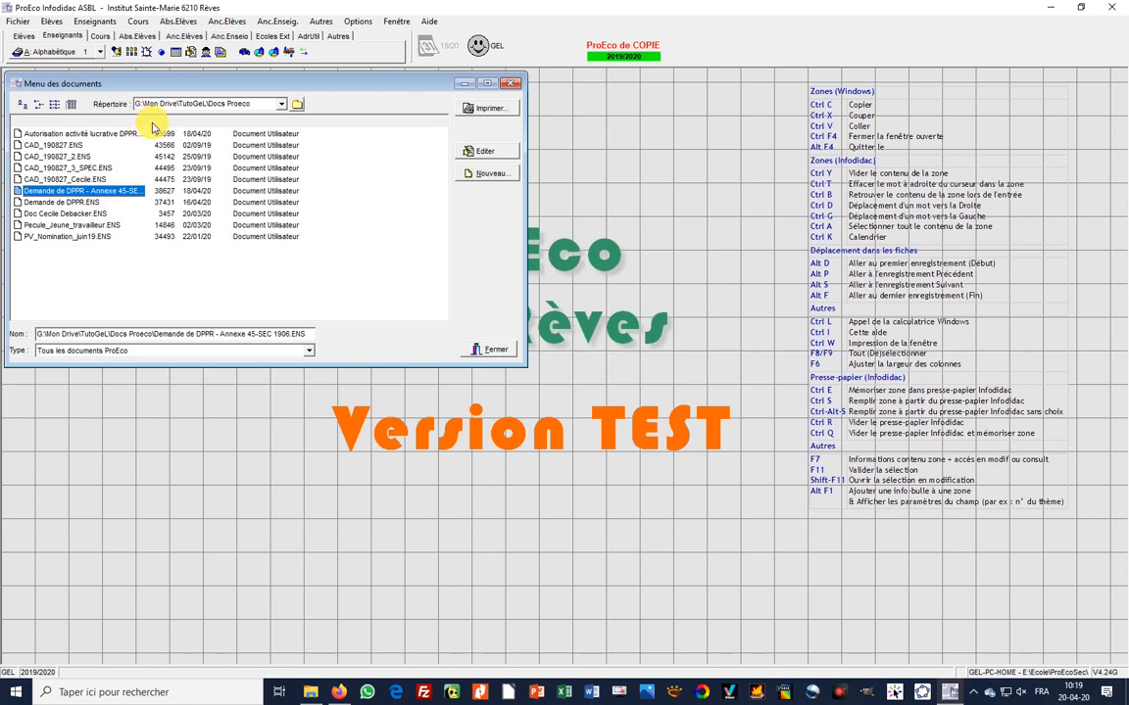
{"action": "left_click", "coordinate": [490, 110]}
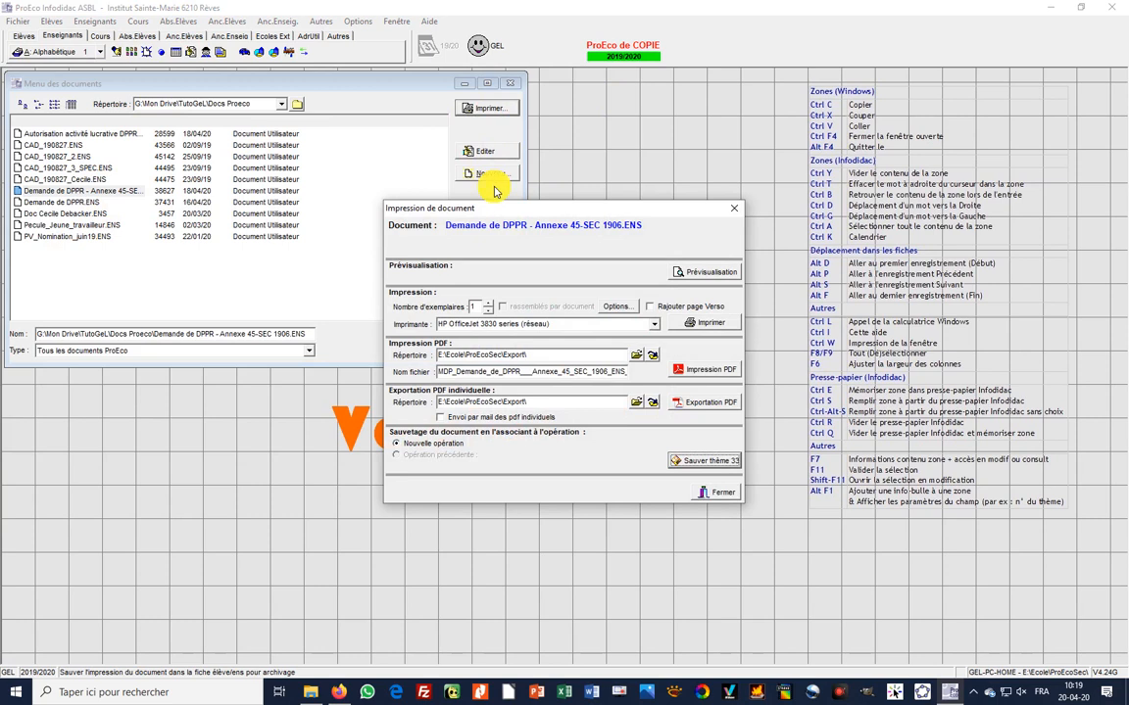
{"action": "left_click", "coordinate": [696, 274]}
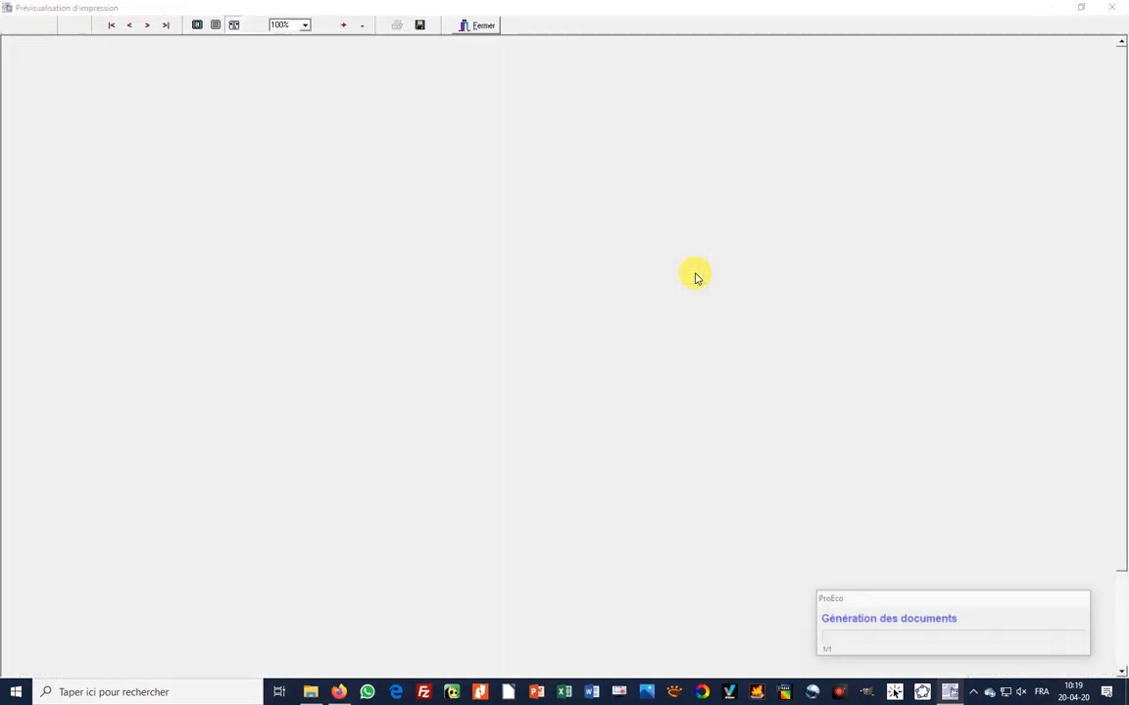
Answer the document prompts with "Enseignante" as the function and 22 as the total number of definitive periods
{"action": "left_click_drag", "start_coordinate": [605, 282], "coordinate": [575, 182]}
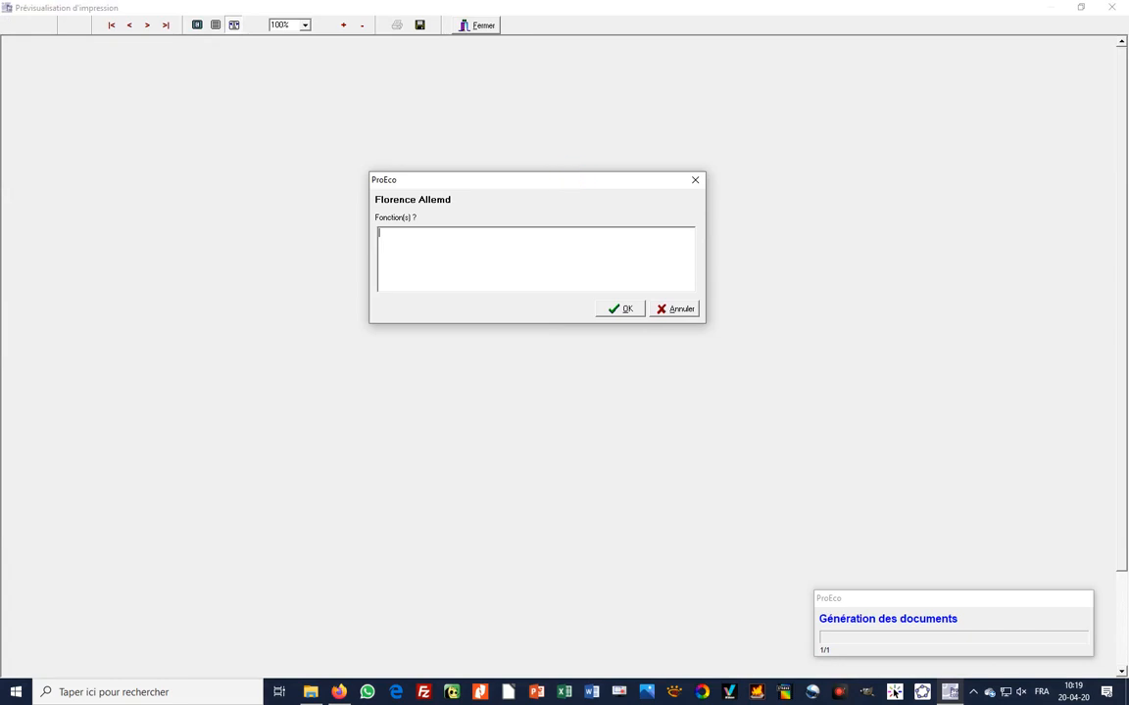
{"action": "type", "text": "Enseignante"}
{"action": "left_click", "coordinate": [625, 310]}
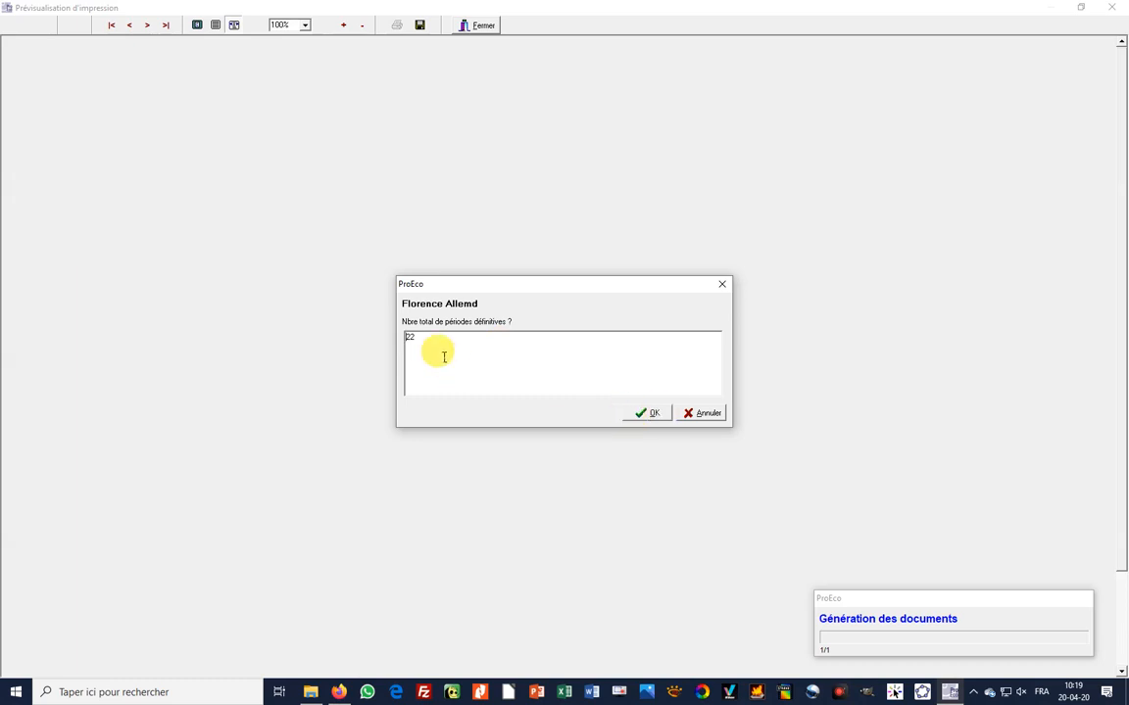
{"action": "key", "text": "Delete"}
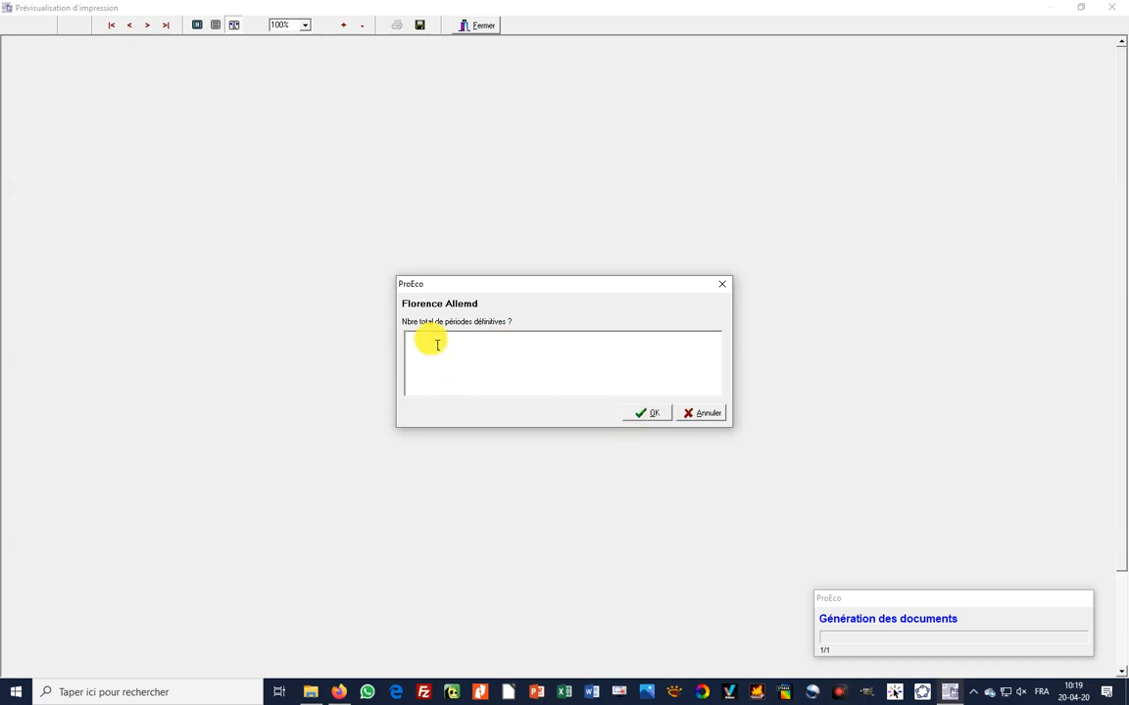
{"action": "type", "text": "22"}
{"action": "left_click", "coordinate": [647, 414]}
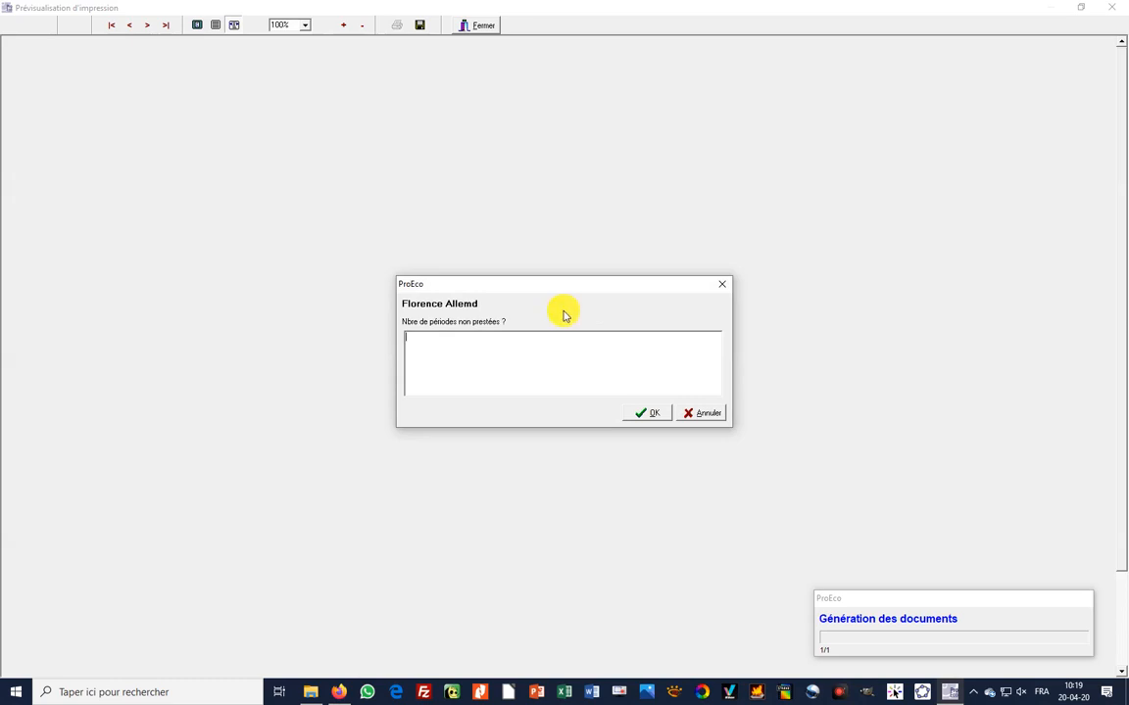
Enter 11 as the number of periods not worked and 01/09/2020 as the DPPR start date
{"action": "type", "text": "11"}
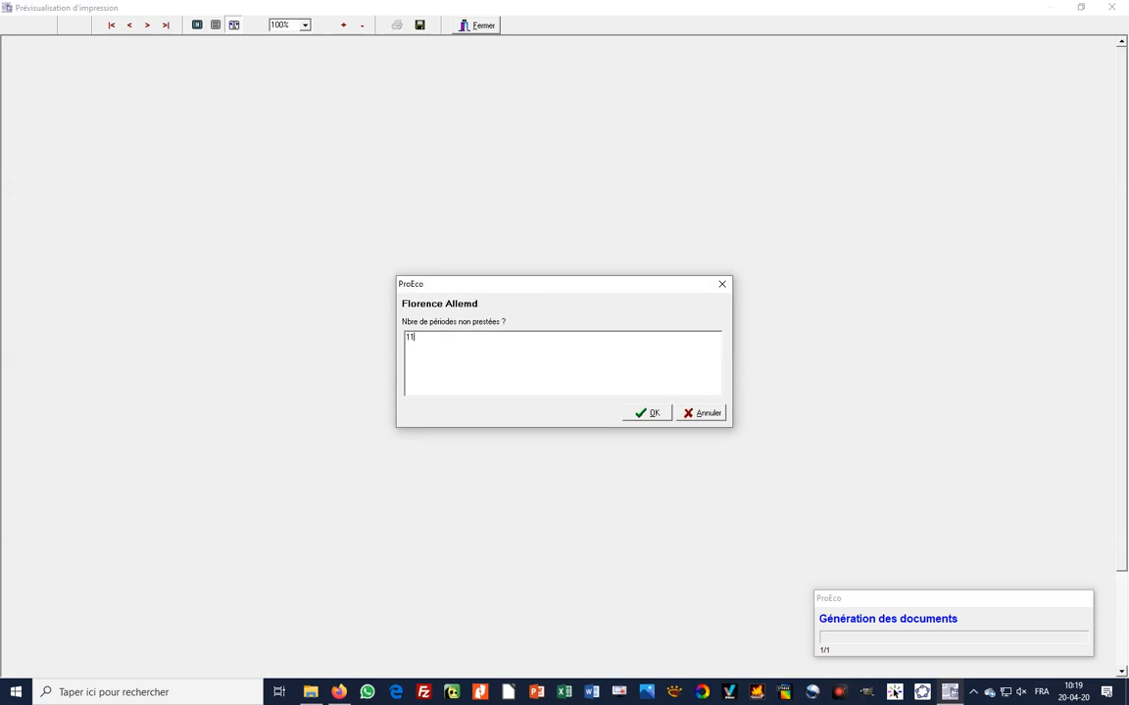
{"action": "left_click", "coordinate": [653, 413]}
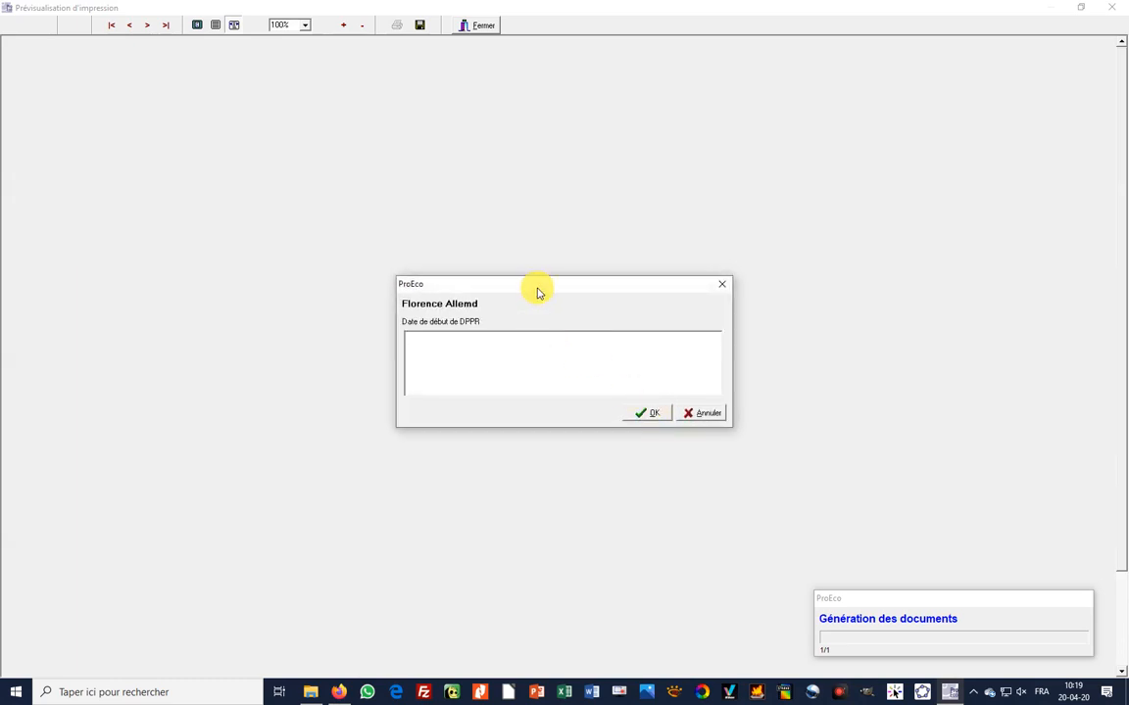
{"action": "type", "text": "01/09/2"}
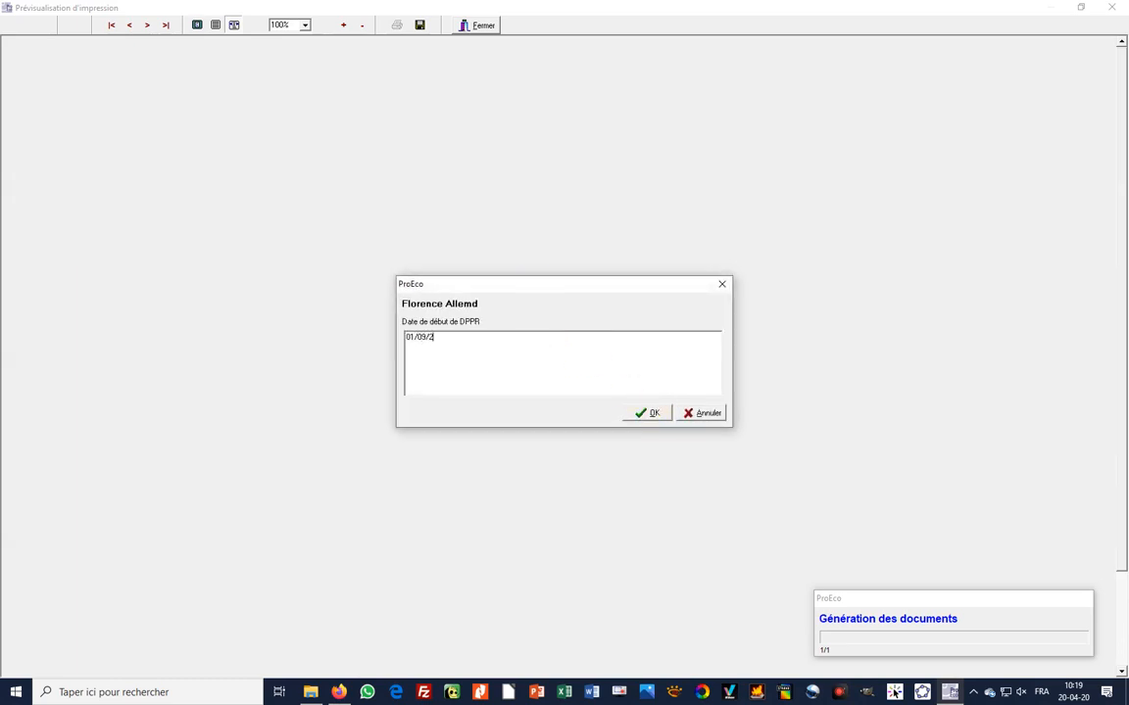
{"action": "type", "text": "020"}
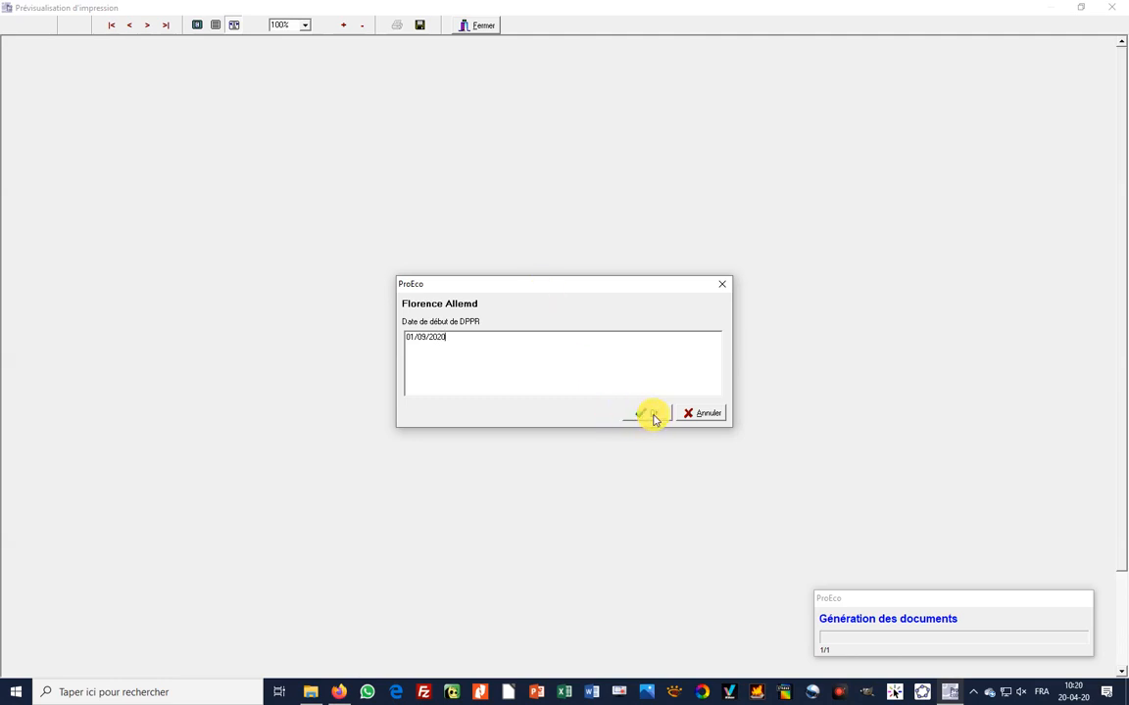
{"action": "left_click", "coordinate": [653, 415]}
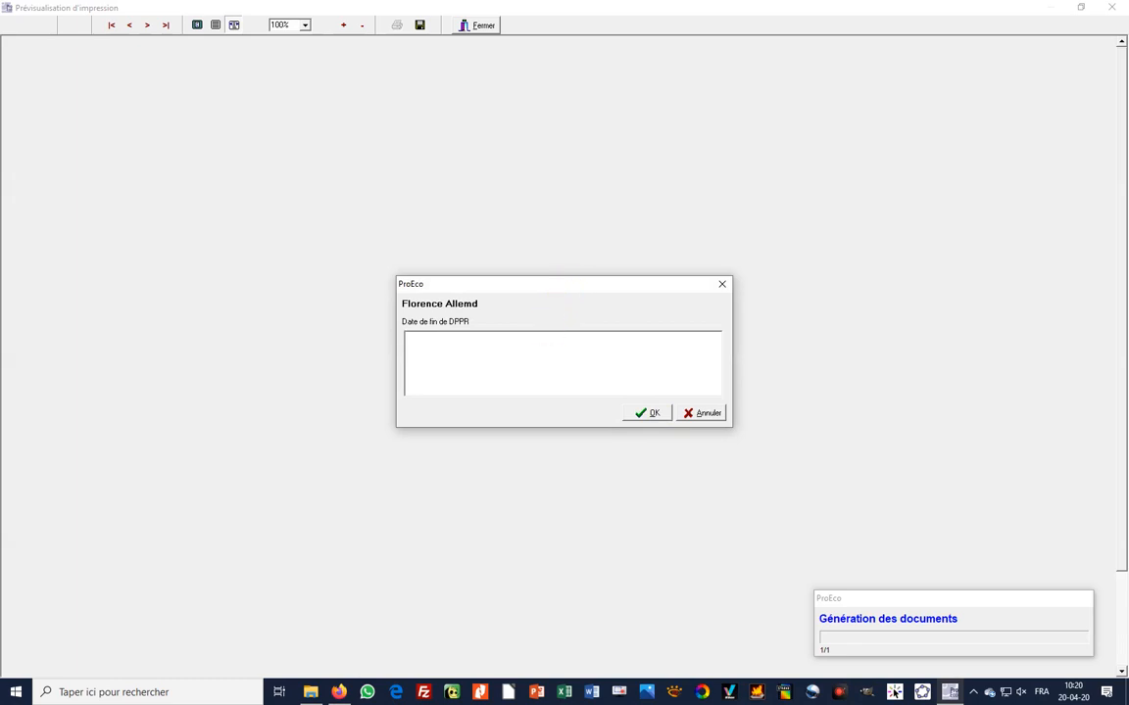
Enter a DPPR end date of 30 November and "Néant" as the optional justification
{"action": "type", "text": "30/11"}
{"action": "type", "text": "/22"}
{"action": "type", "text": "21"}
{"action": "left_click", "coordinate": [650, 414]}
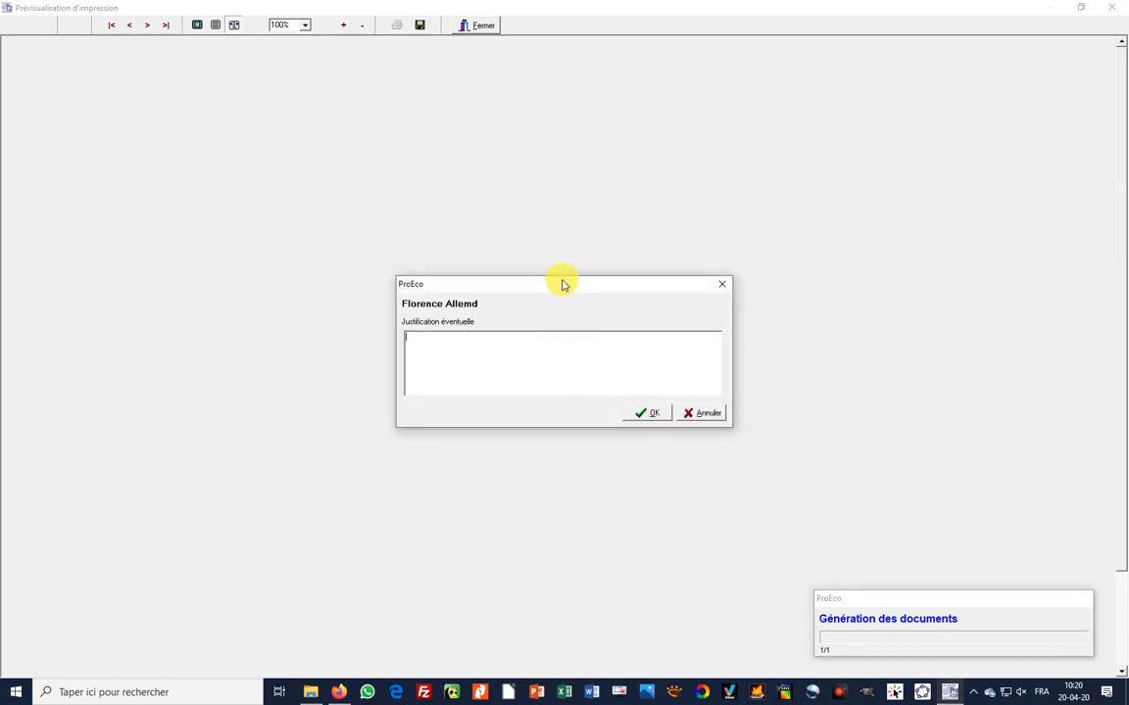
{"action": "type", "text": "Néant"}
{"action": "left_click", "coordinate": [644, 415]}
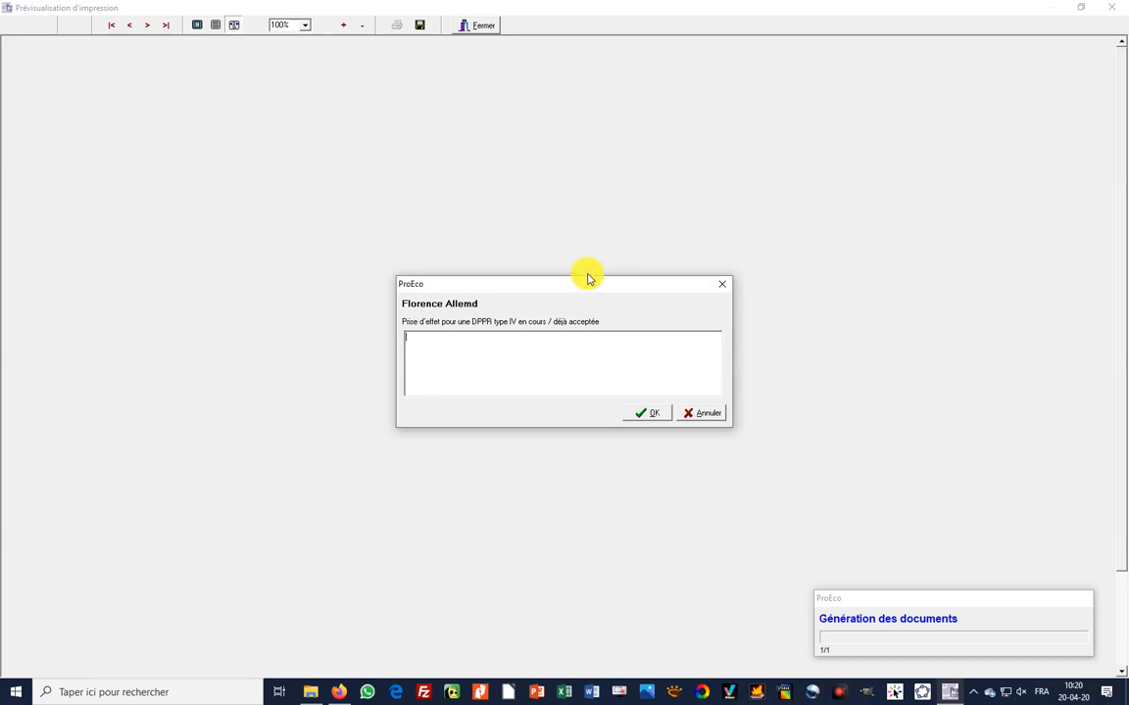
Enter "Néant" as the effective date of an existing type IV DPPR and 20/04/2020 as the document date
{"action": "type", "text": "N"}
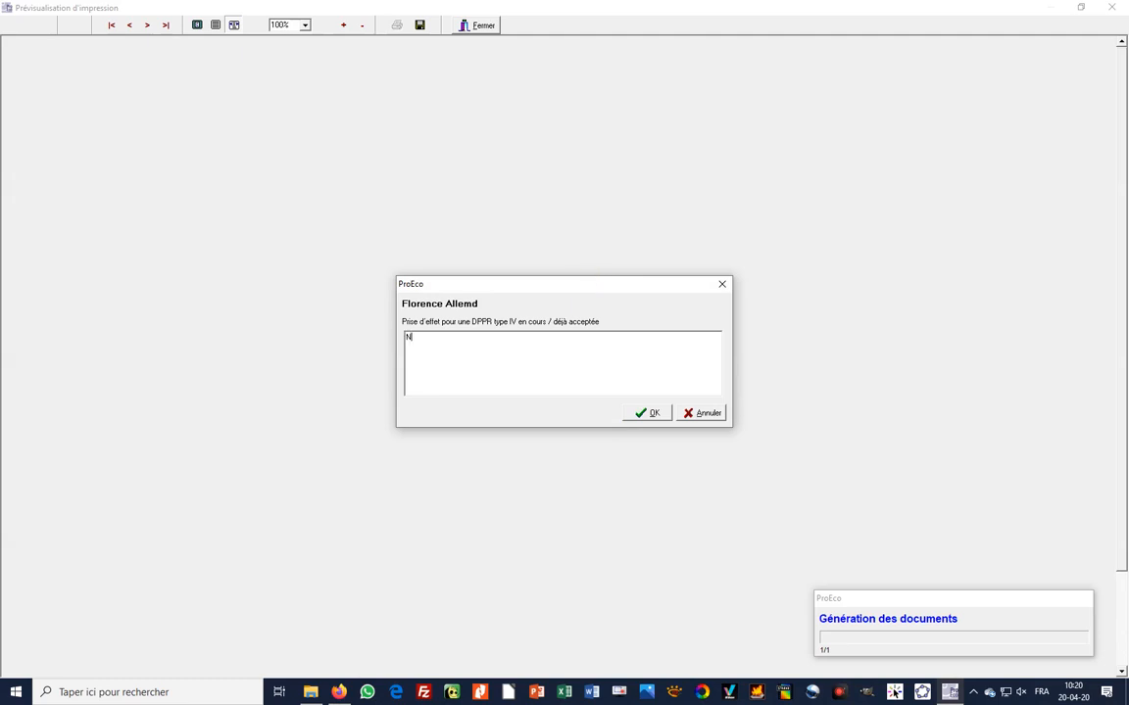
{"action": "type", "text": "éant"}
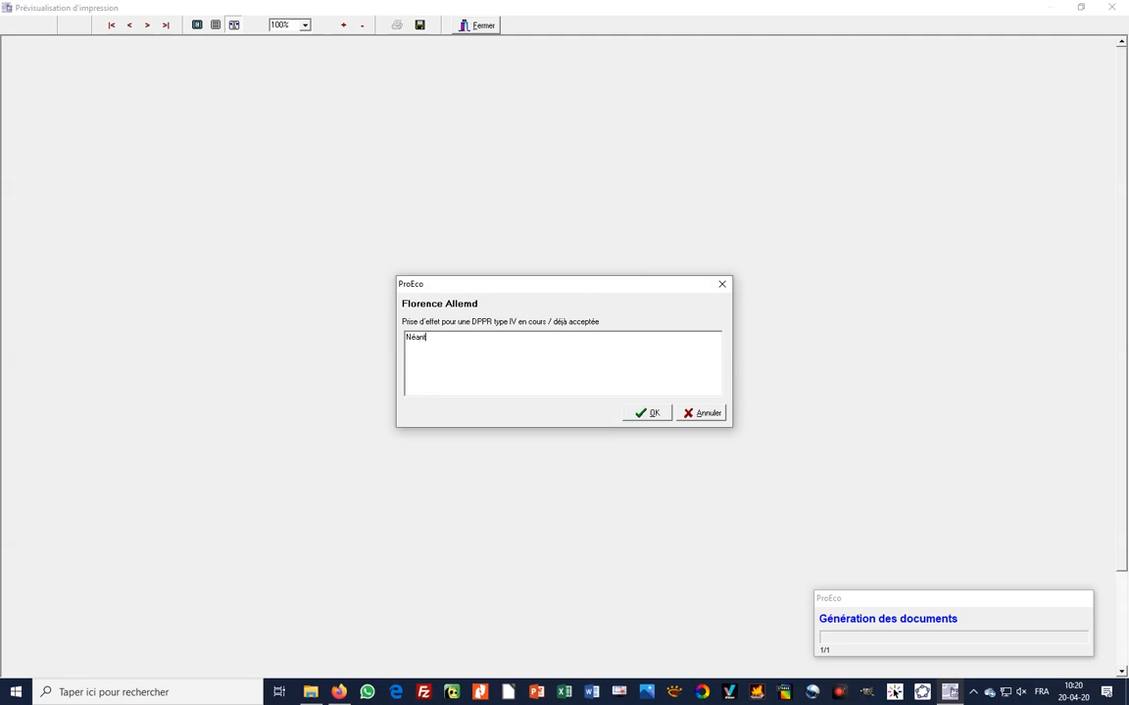
{"action": "left_click", "coordinate": [648, 413]}
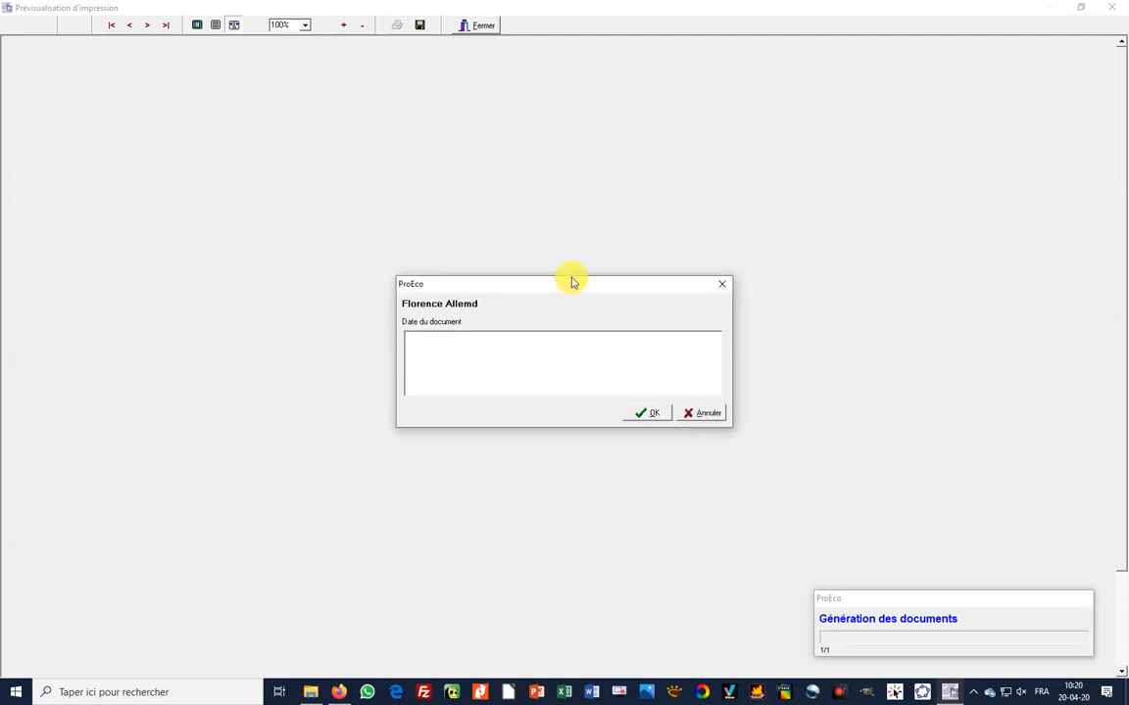
{"action": "type", "text": "20/04/202"}
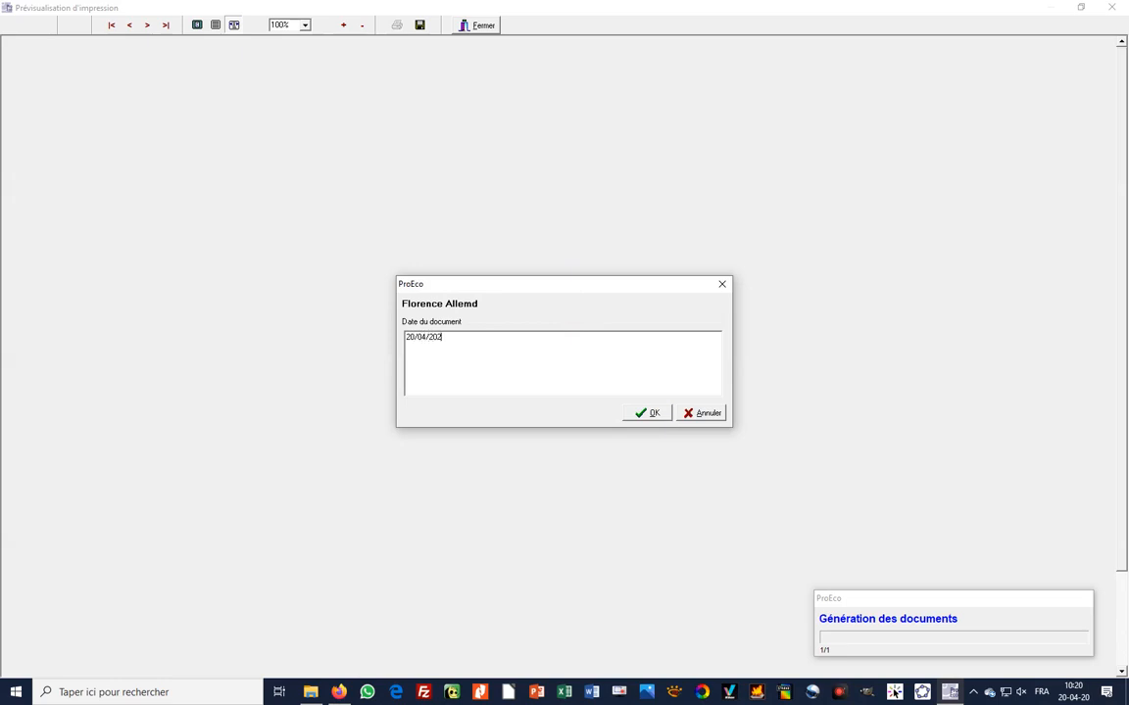
{"action": "type", "text": "0"}
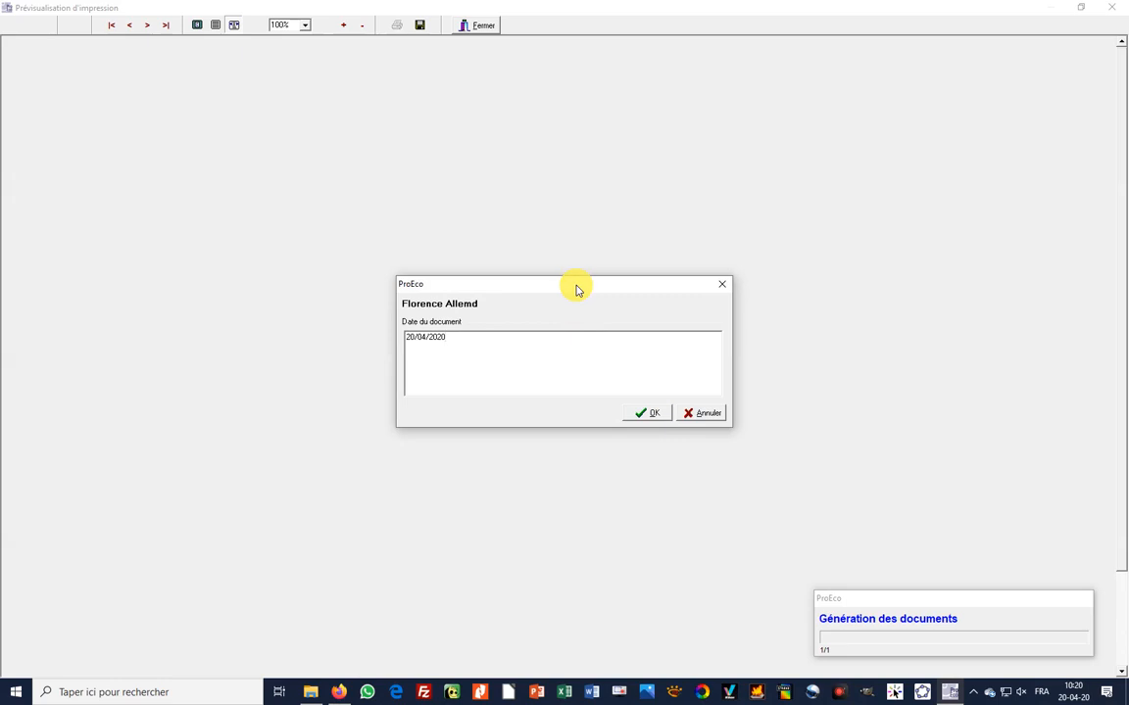
{"action": "left_click", "coordinate": [644, 415]}
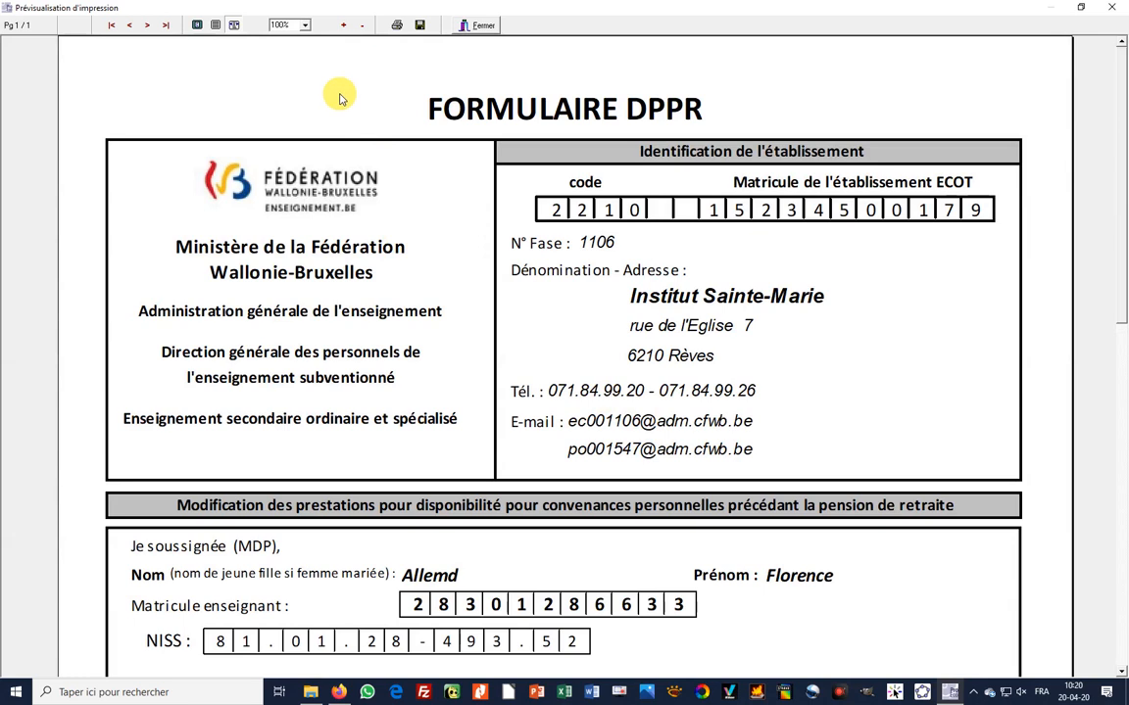
Examine the full page of the generated DPPR form, and close the preview and the document print window
{"action": "left_click", "coordinate": [197, 27]}
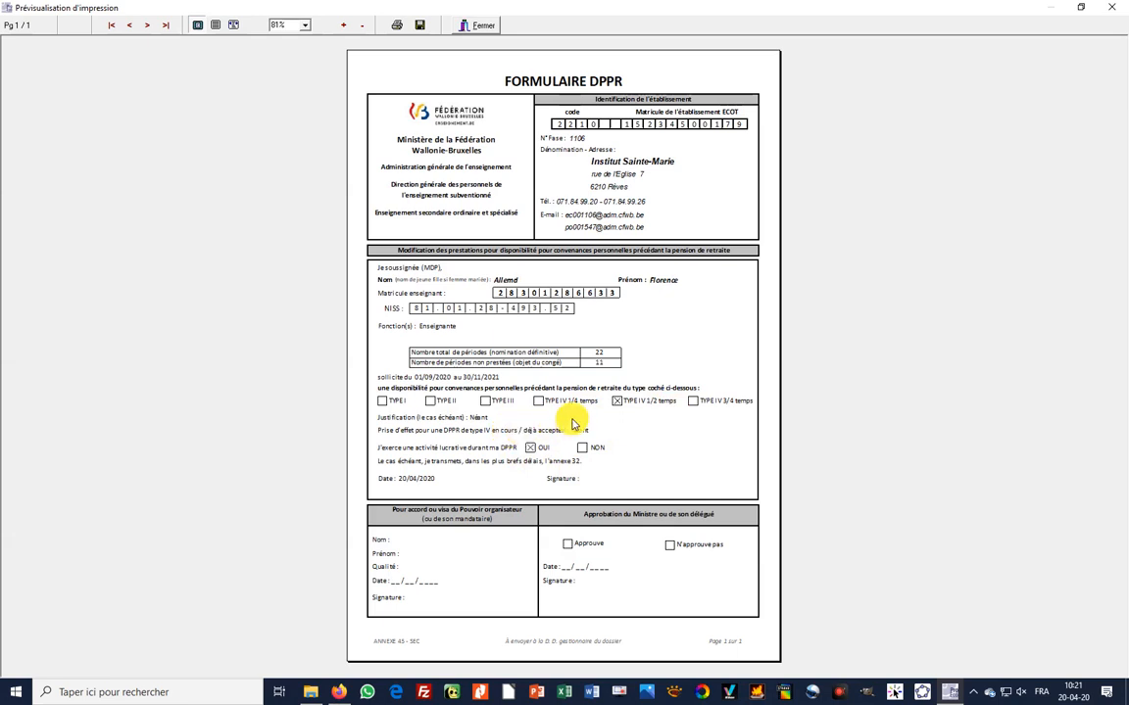
{"action": "left_click", "coordinate": [477, 29]}
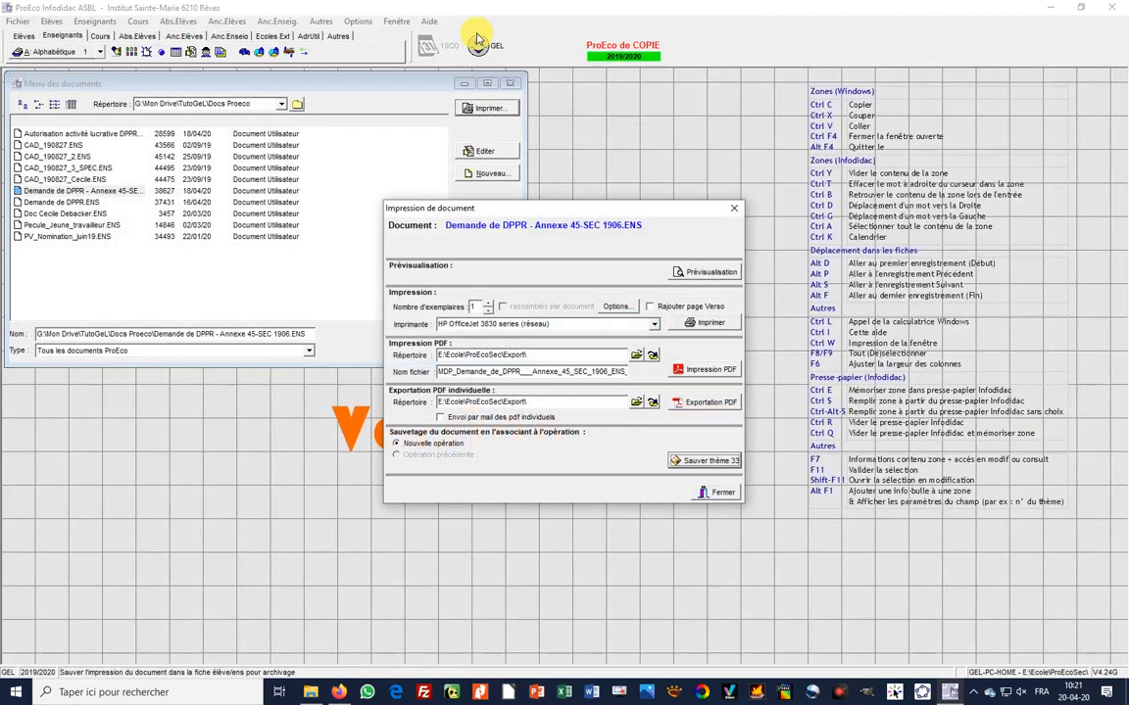
{"action": "left_click", "coordinate": [720, 492]}
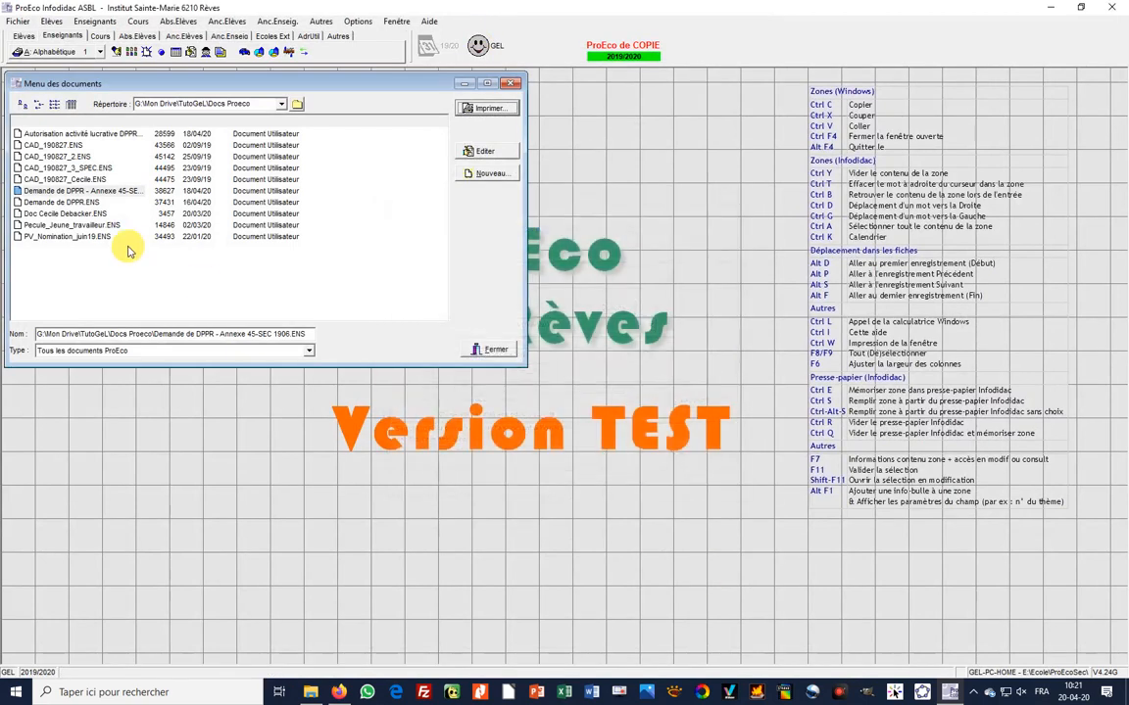
Open "Demande de DPPR - Annexe 45-SEC 1906.ENS" for editing and enable the full expert display mode
{"action": "left_click", "coordinate": [102, 192]}
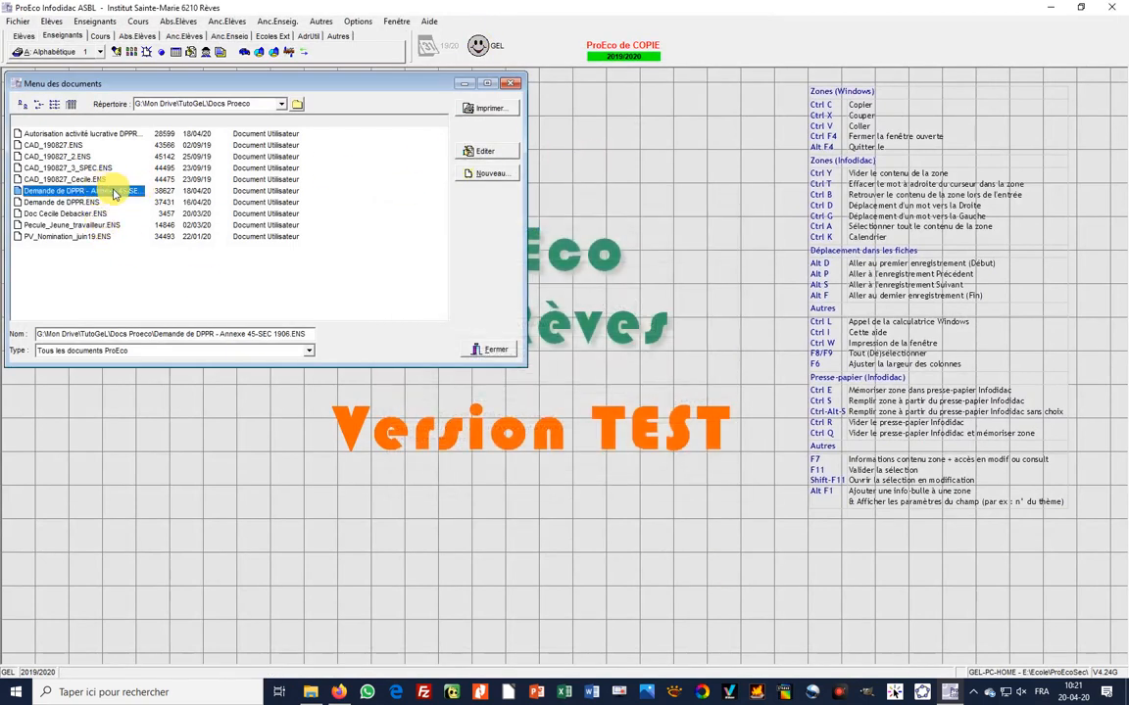
{"action": "left_click", "coordinate": [501, 154]}
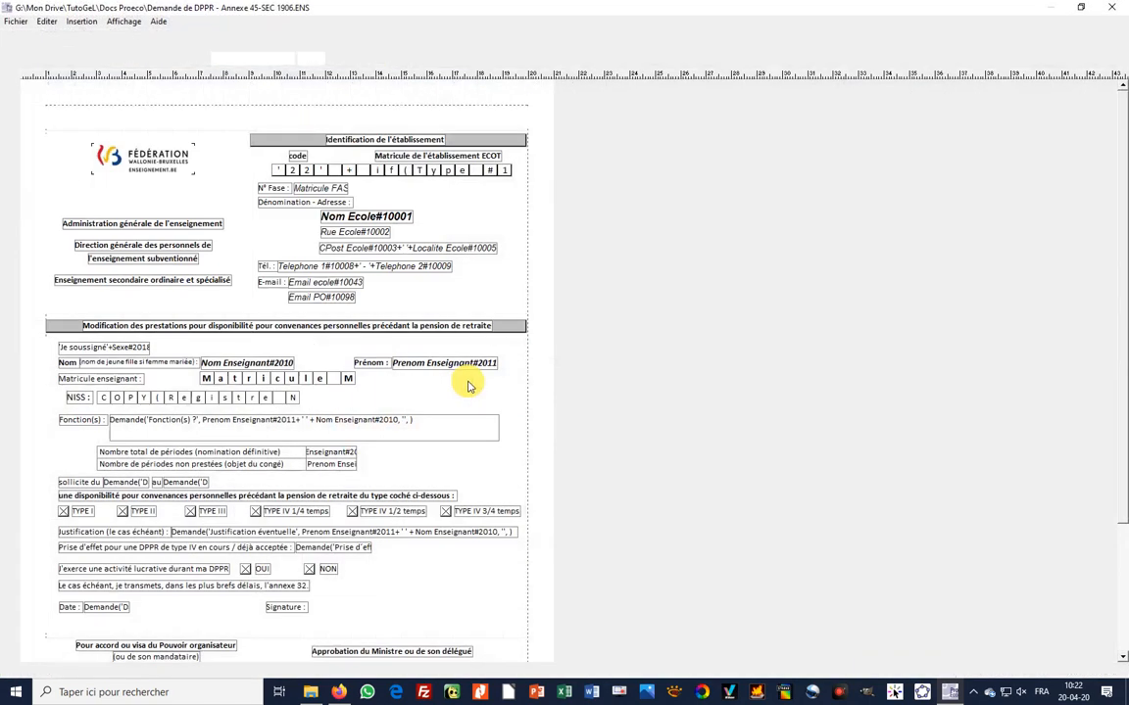
{"action": "left_click", "coordinate": [120, 23]}
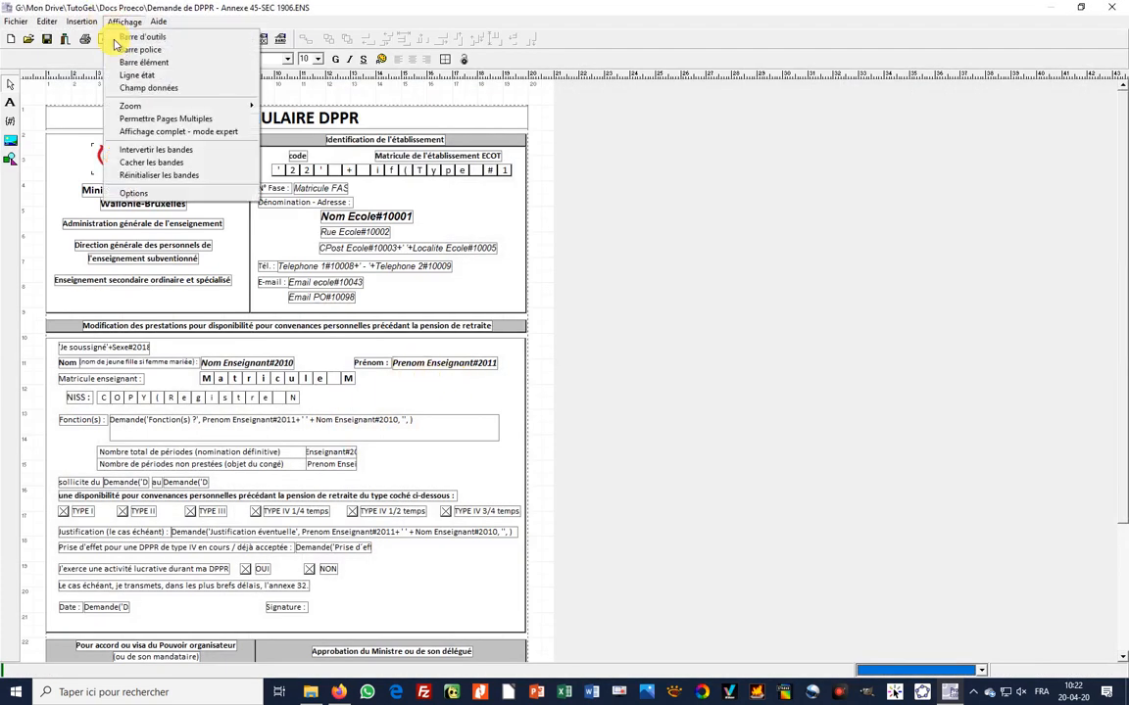
{"action": "left_click", "coordinate": [138, 134]}
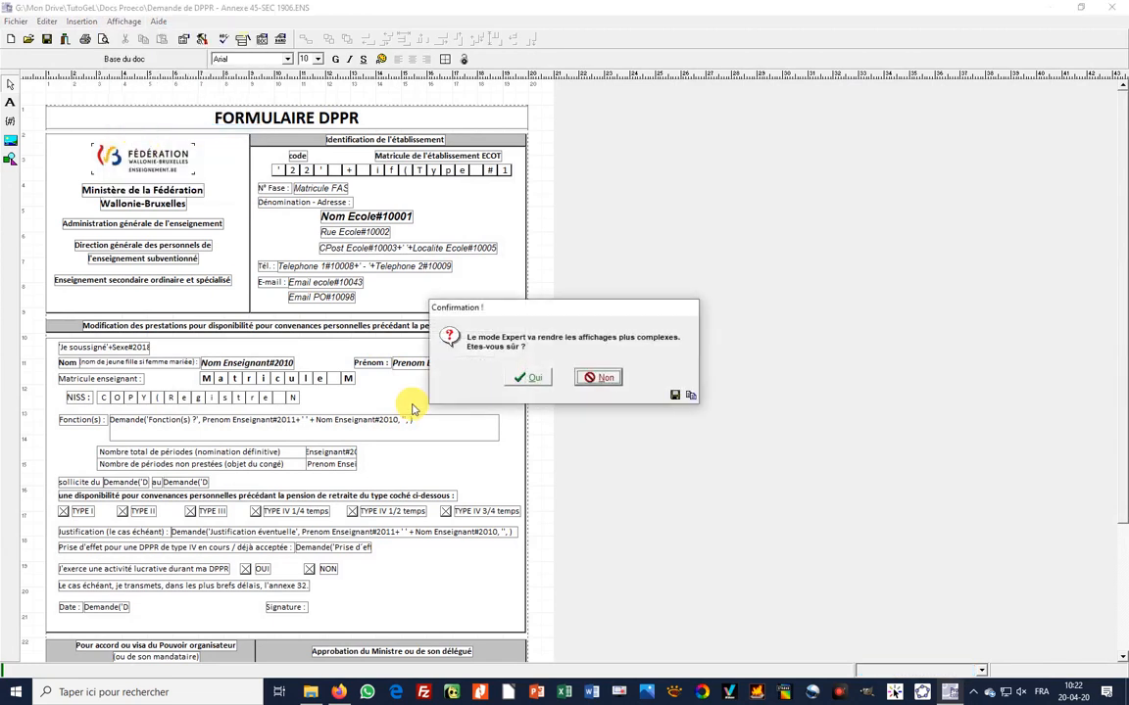
{"action": "left_click", "coordinate": [526, 377]}
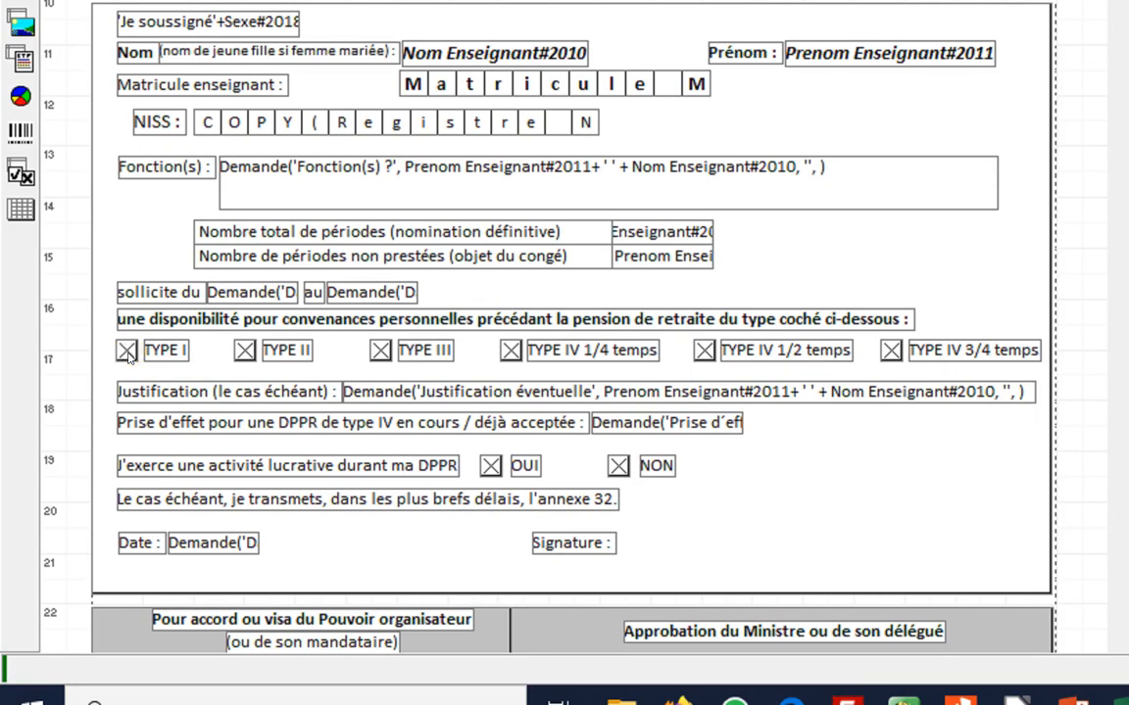
Open the TYPE I checkbox's expression in the expression assistant and delete the whole expression
{"action": "left_click", "coordinate": [127, 355]}
{"action": "right_click", "coordinate": [127, 355]}
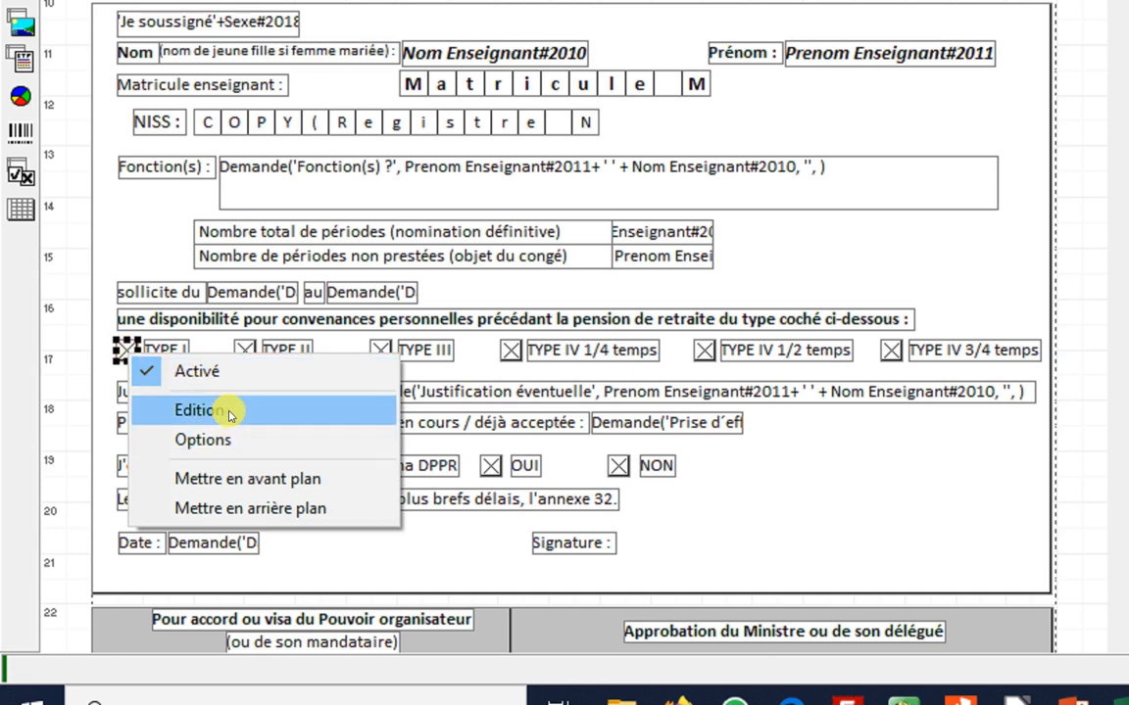
{"action": "left_click", "coordinate": [226, 410]}
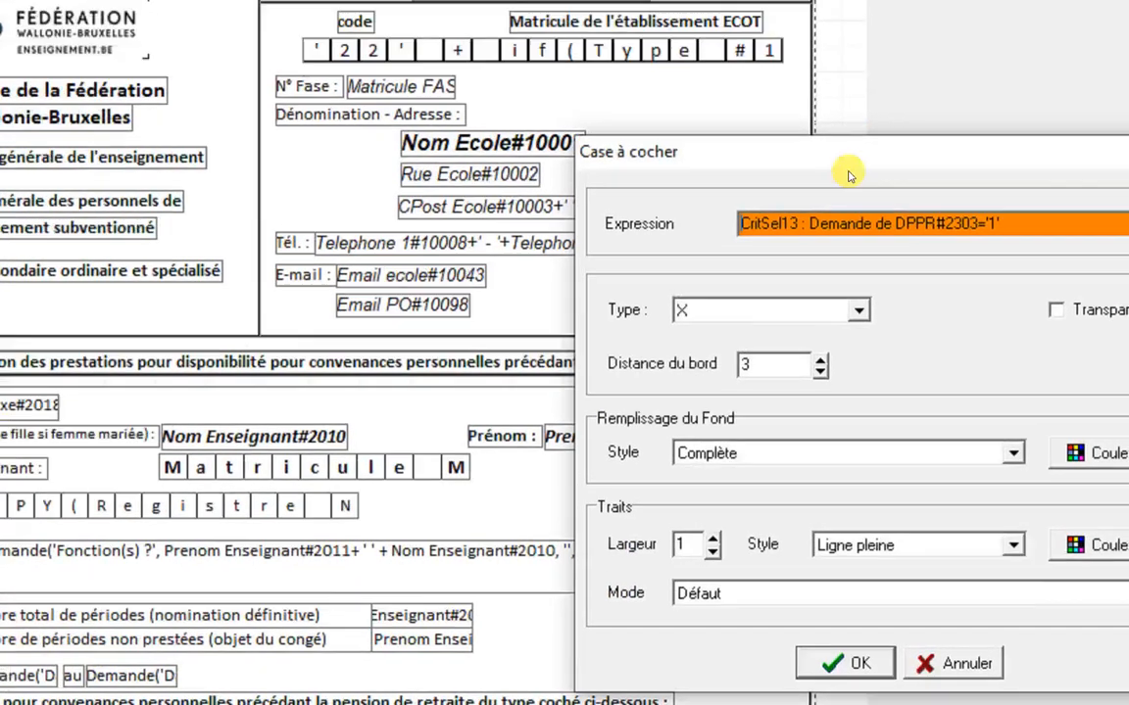
{"action": "left_click_drag", "start_coordinate": [850, 175], "coordinate": [310, 455]}
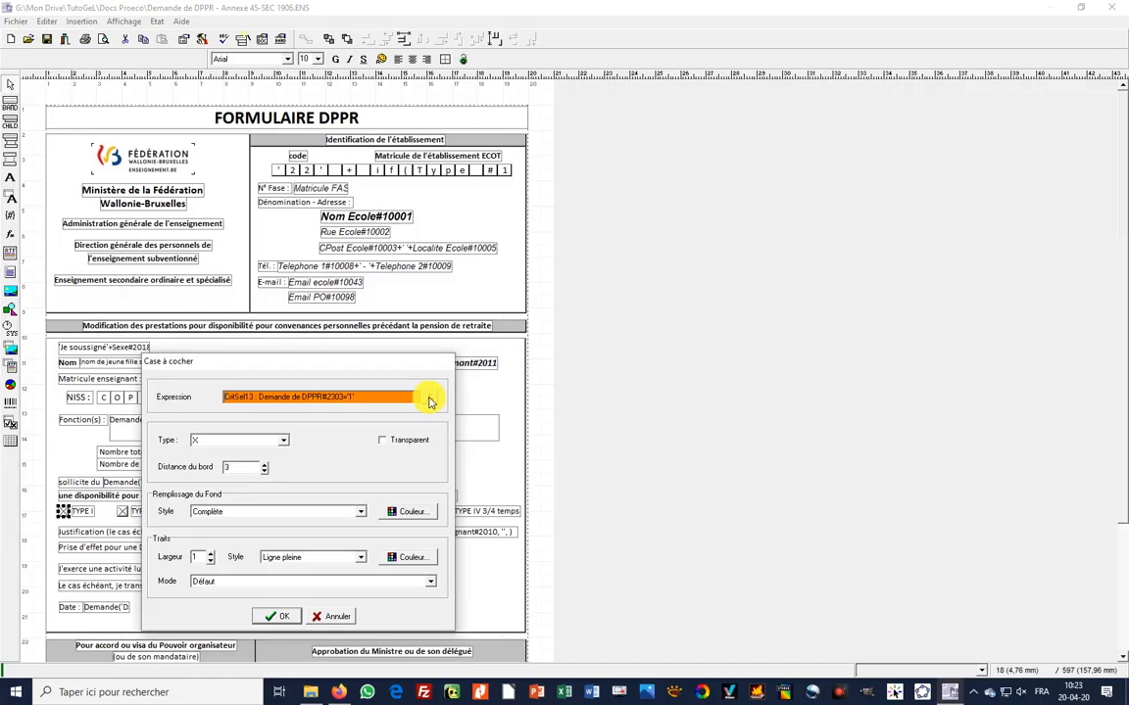
{"action": "left_click", "coordinate": [800, 274]}
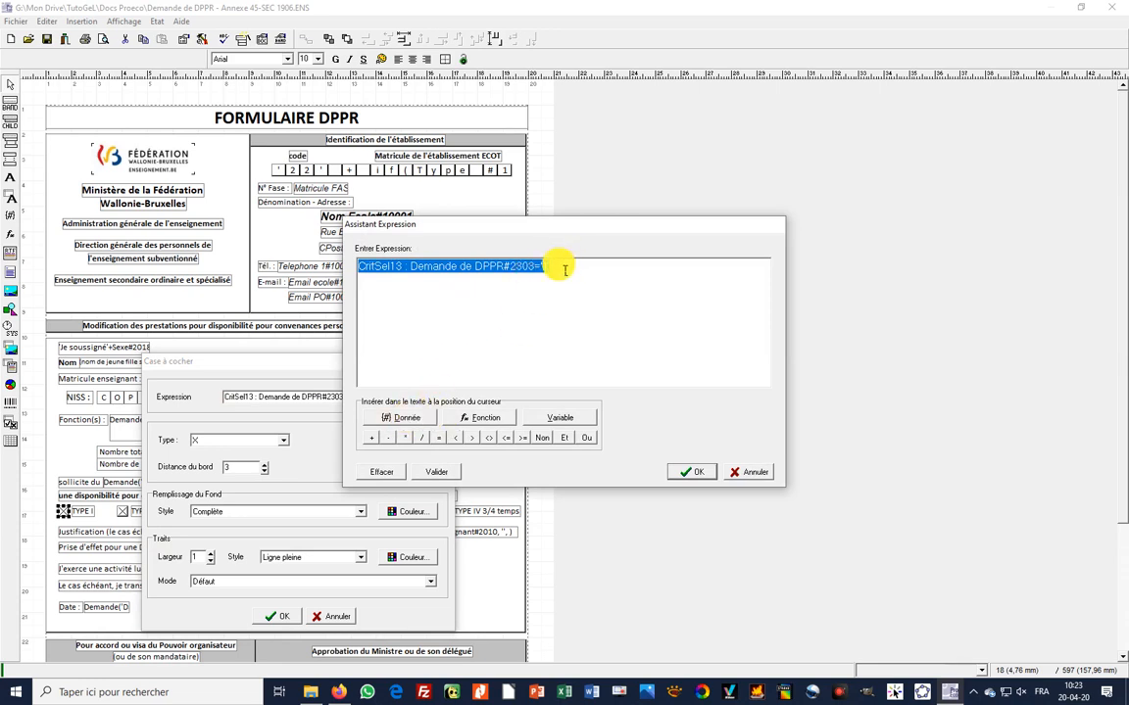
{"action": "left_click_drag", "start_coordinate": [565, 270], "coordinate": [277, 271]}
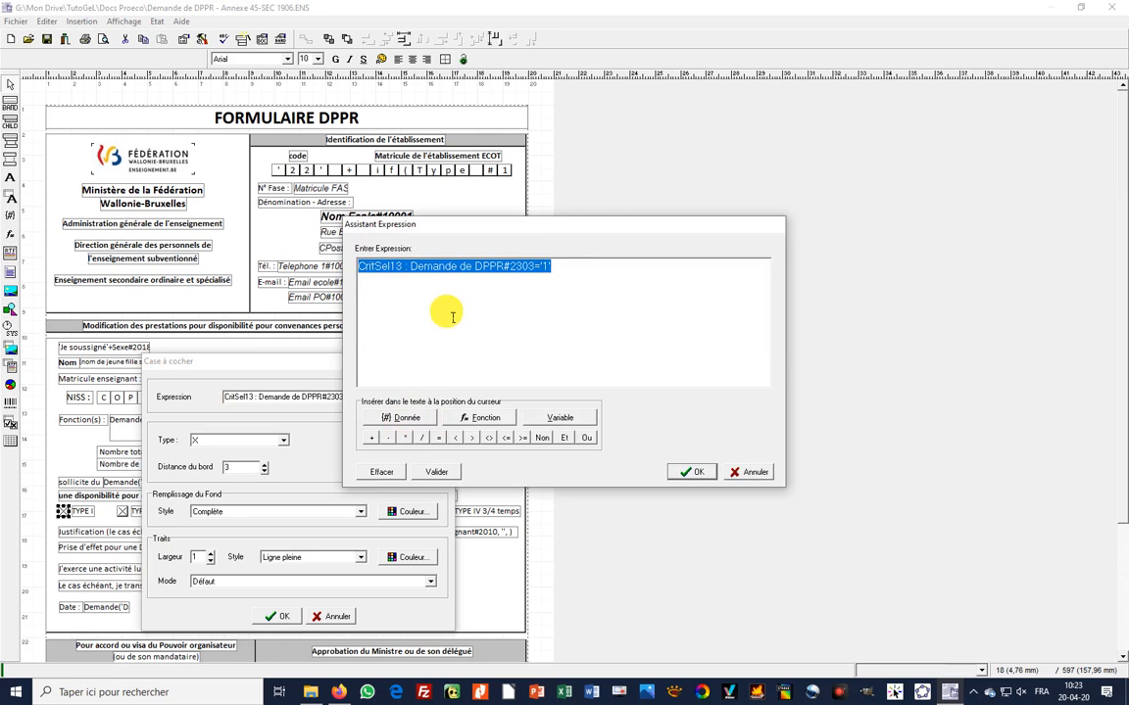
{"action": "key", "text": "Delete"}
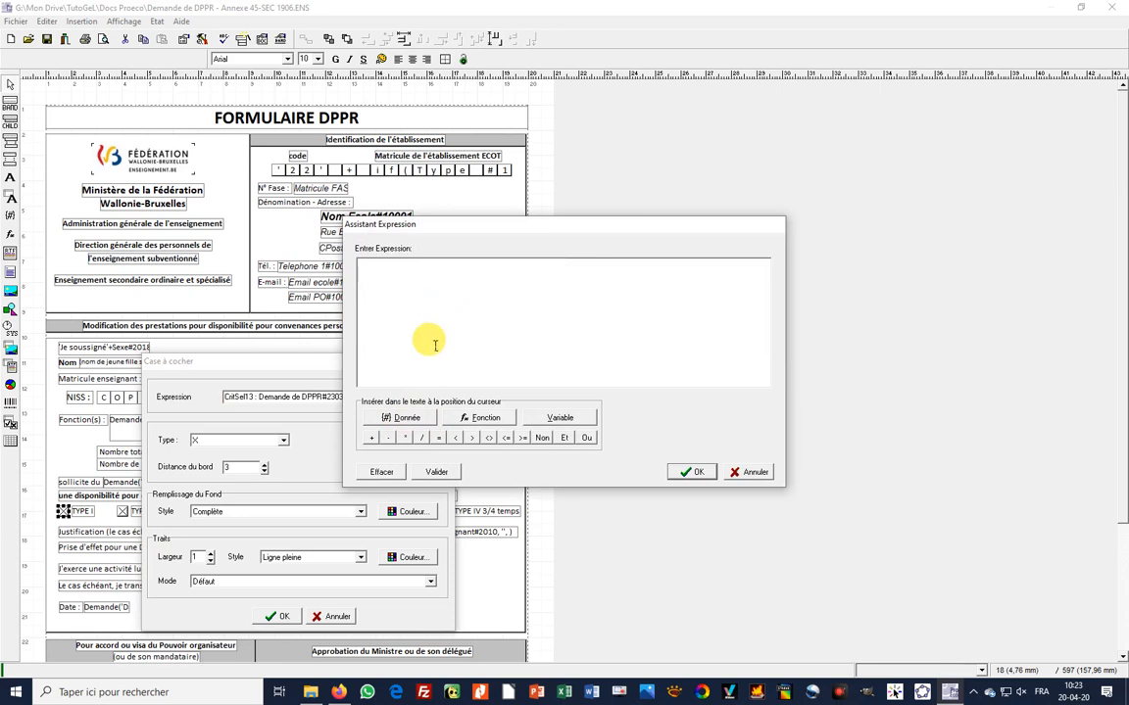
Insert the data field "Critère de sélection 13 : Demande de DPPR" from theme 17:Réserves into the TYPE I expression
{"action": "left_click", "coordinate": [406, 418]}
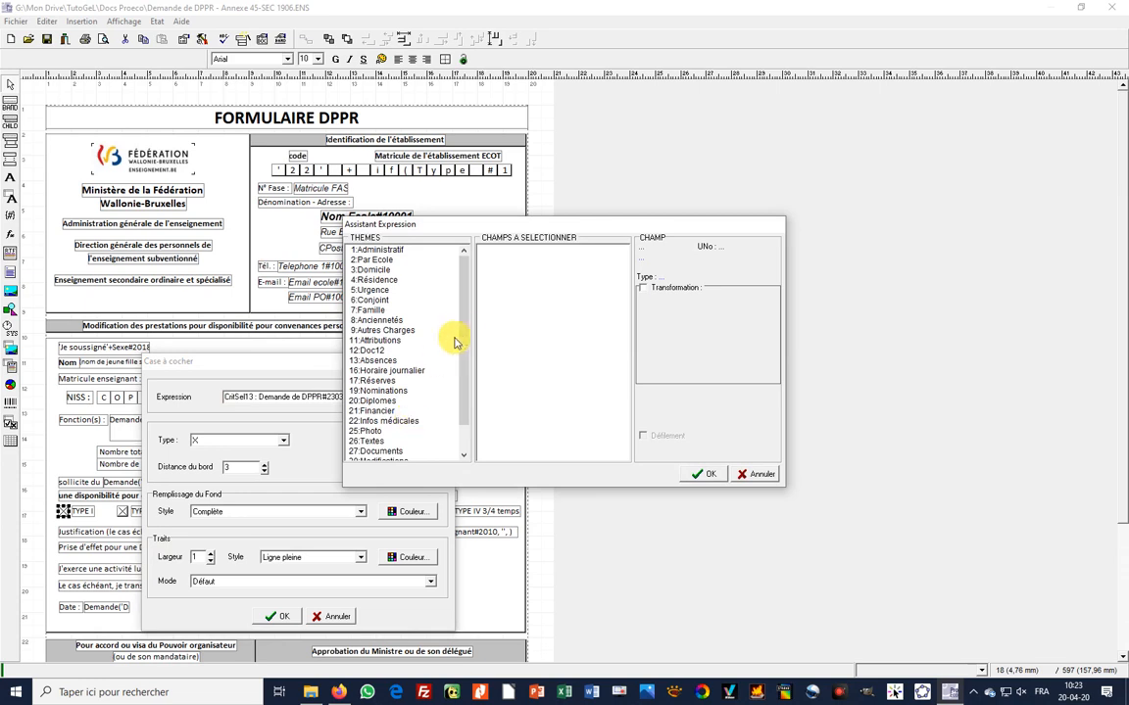
{"action": "left_click", "coordinate": [396, 382]}
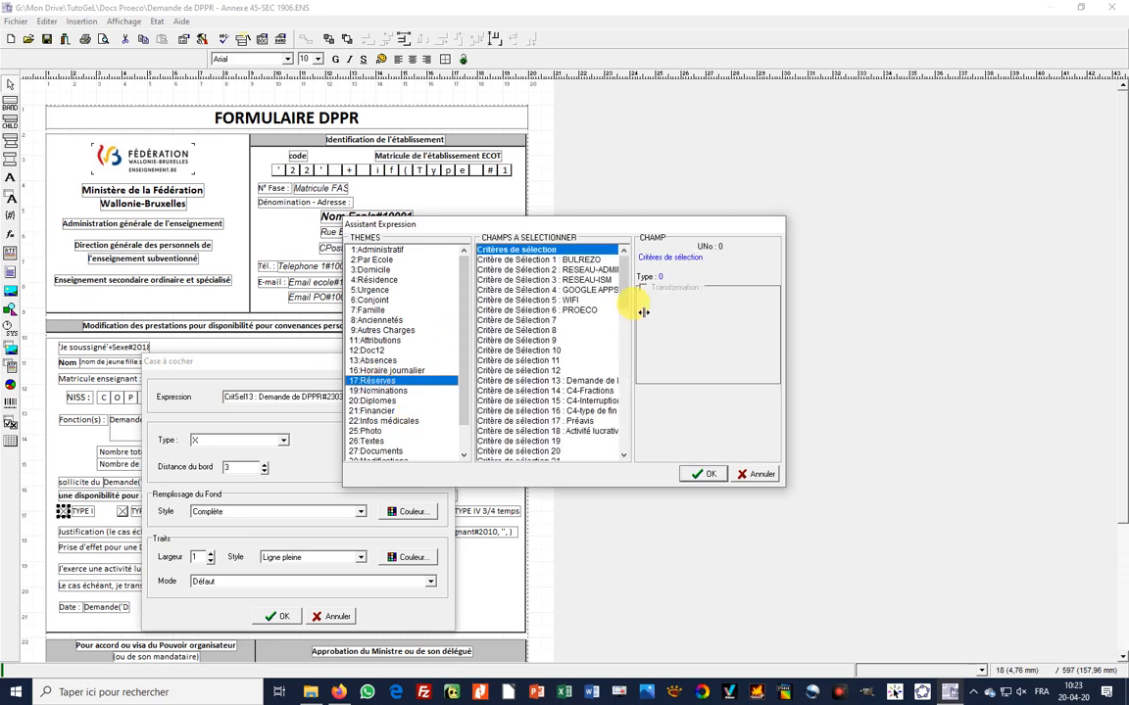
{"action": "left_click_drag", "start_coordinate": [644, 330], "coordinate": [759, 290]}
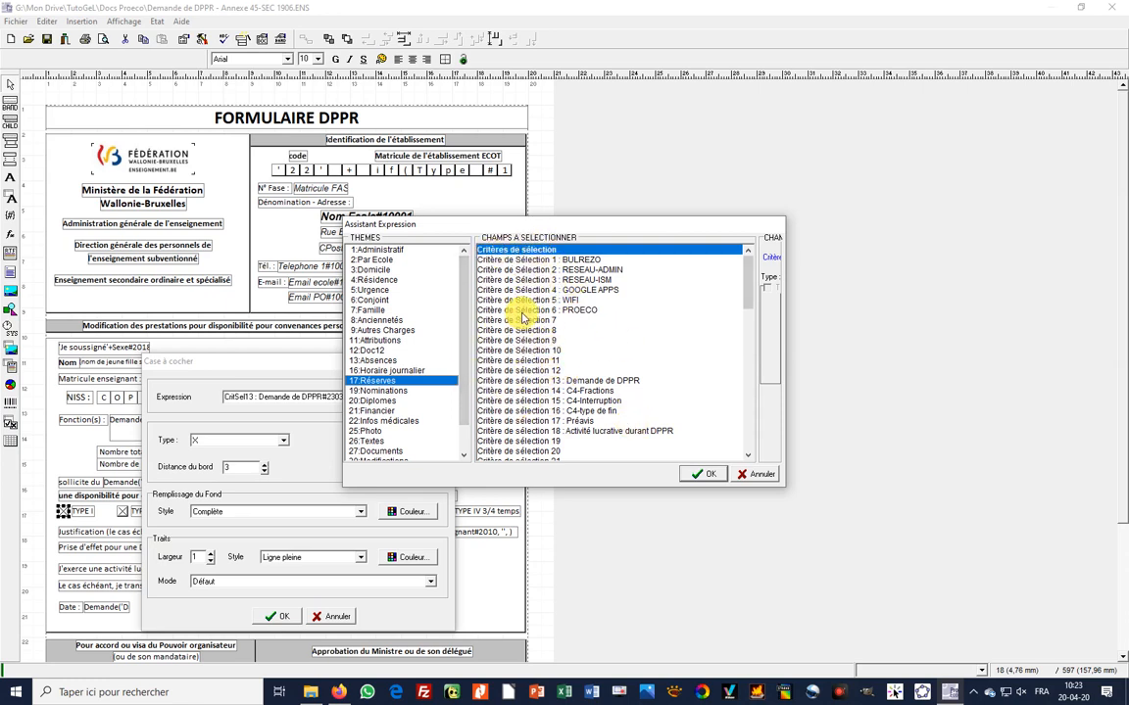
{"action": "left_click", "coordinate": [617, 384]}
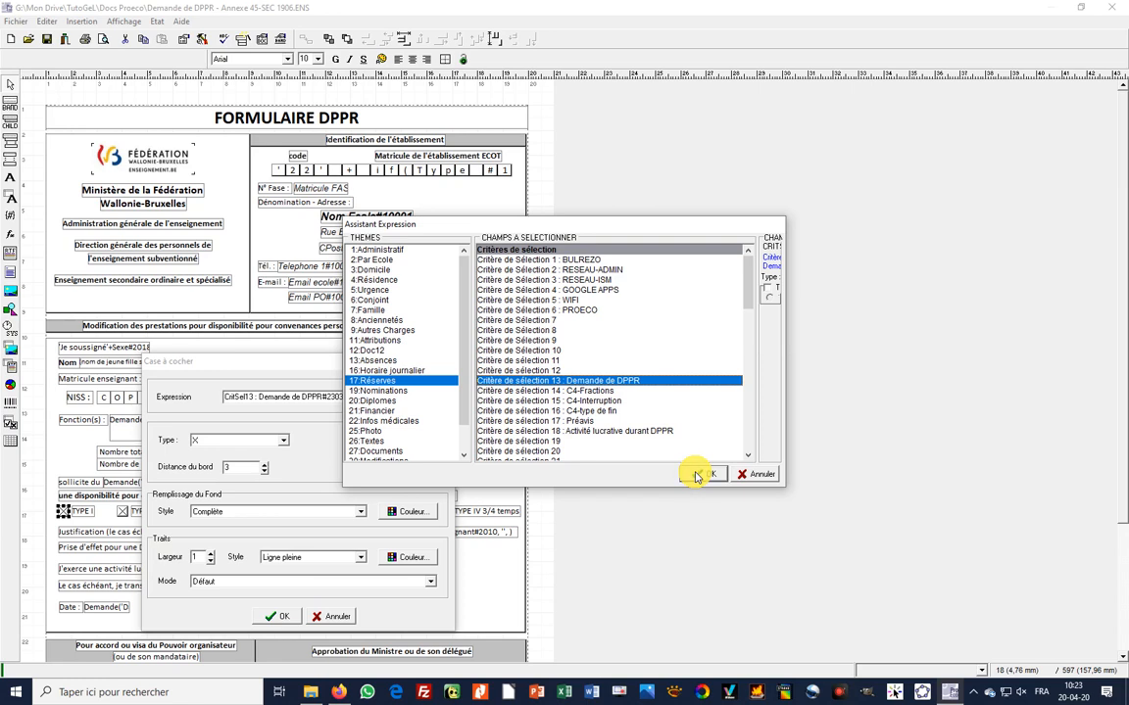
{"action": "left_click", "coordinate": [697, 477]}
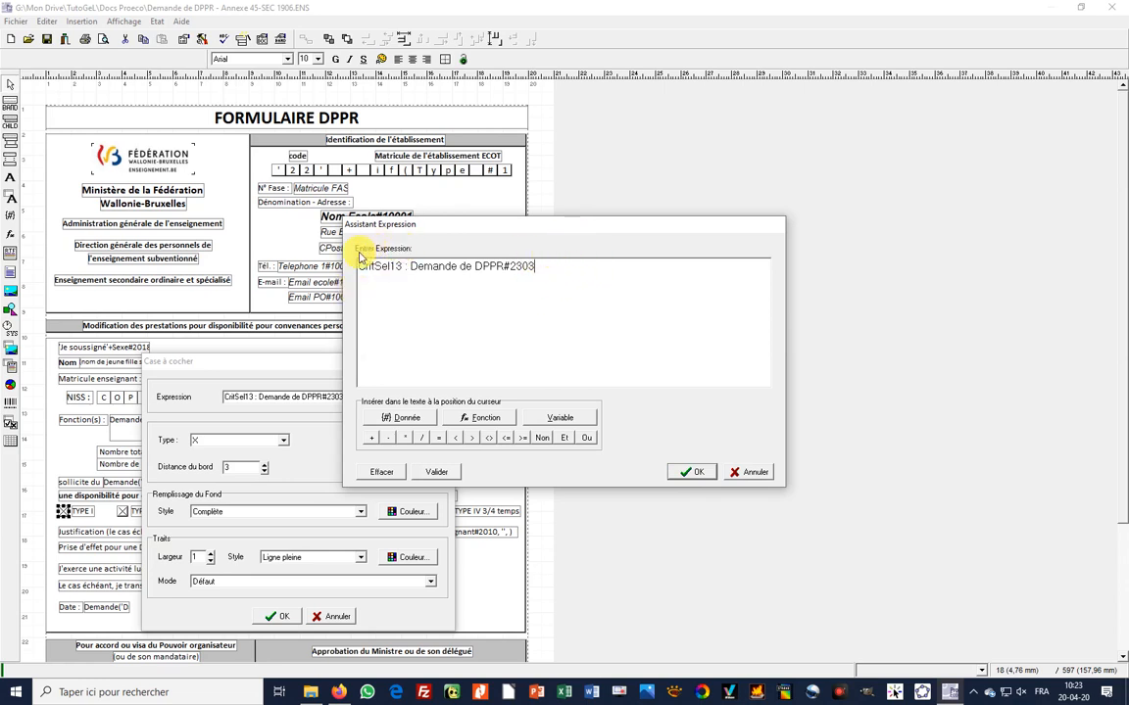
Complete the TYPE I expression with ='1', validate its syntax and apply it to the checkbox
{"action": "type", "text": "='1"}
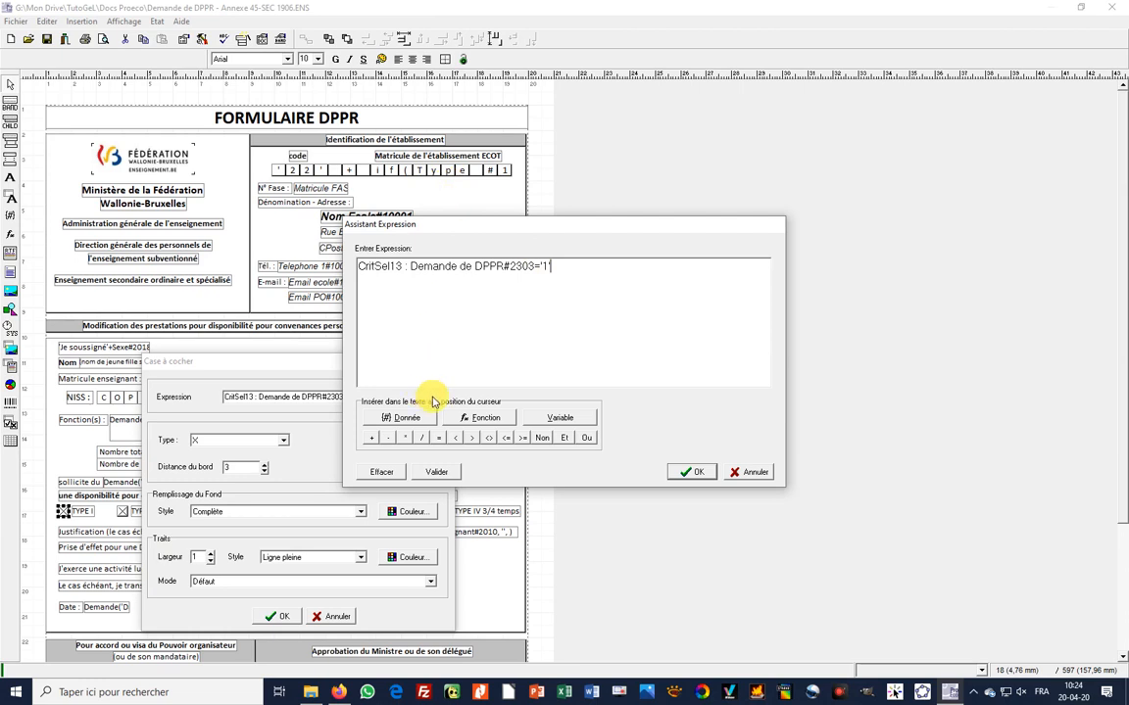
{"action": "left_click", "coordinate": [437, 473]}
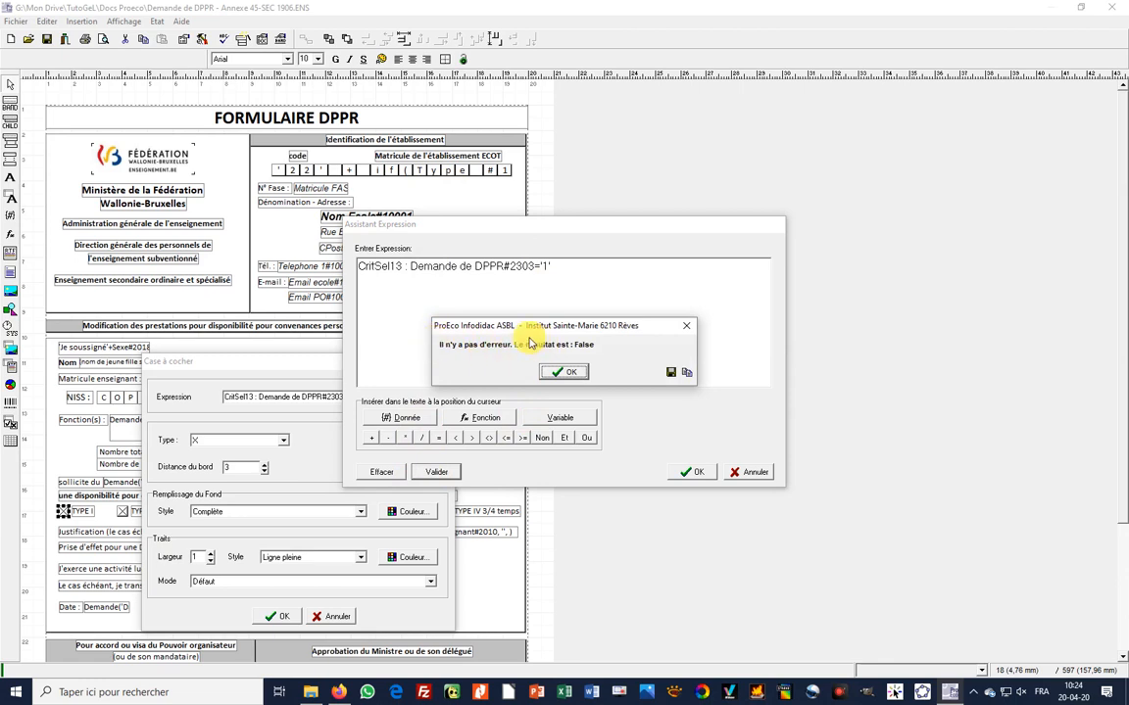
{"action": "left_click", "coordinate": [573, 374]}
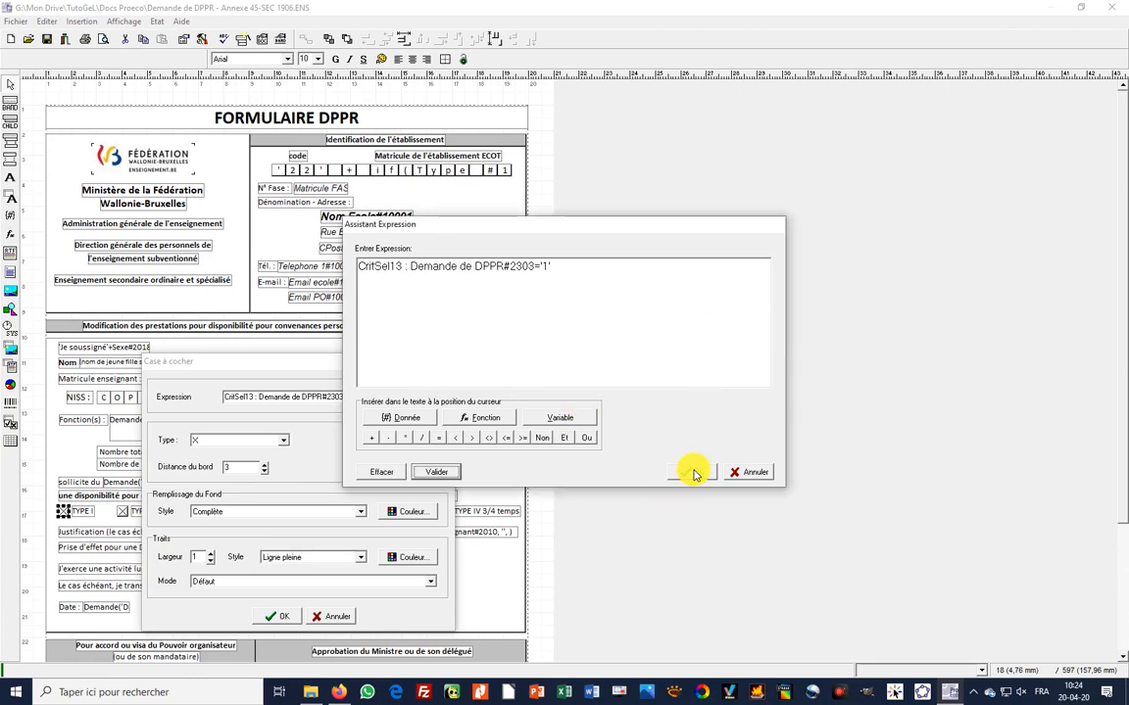
{"action": "left_click", "coordinate": [692, 474]}
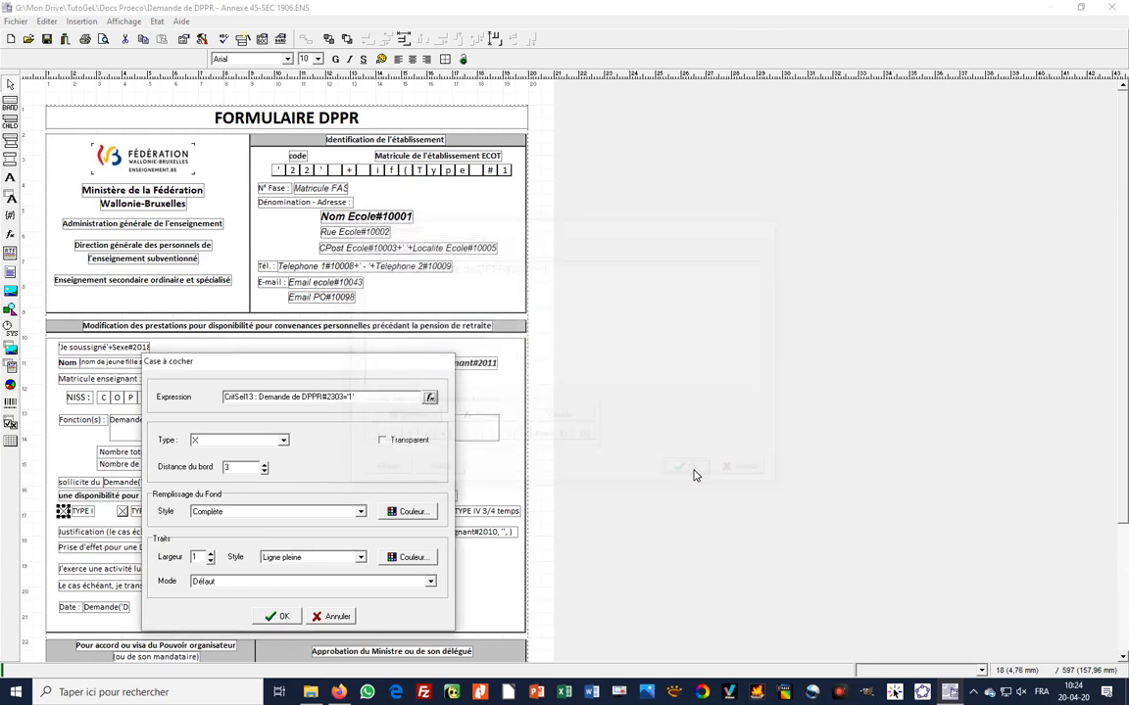
{"action": "left_click", "coordinate": [289, 616]}
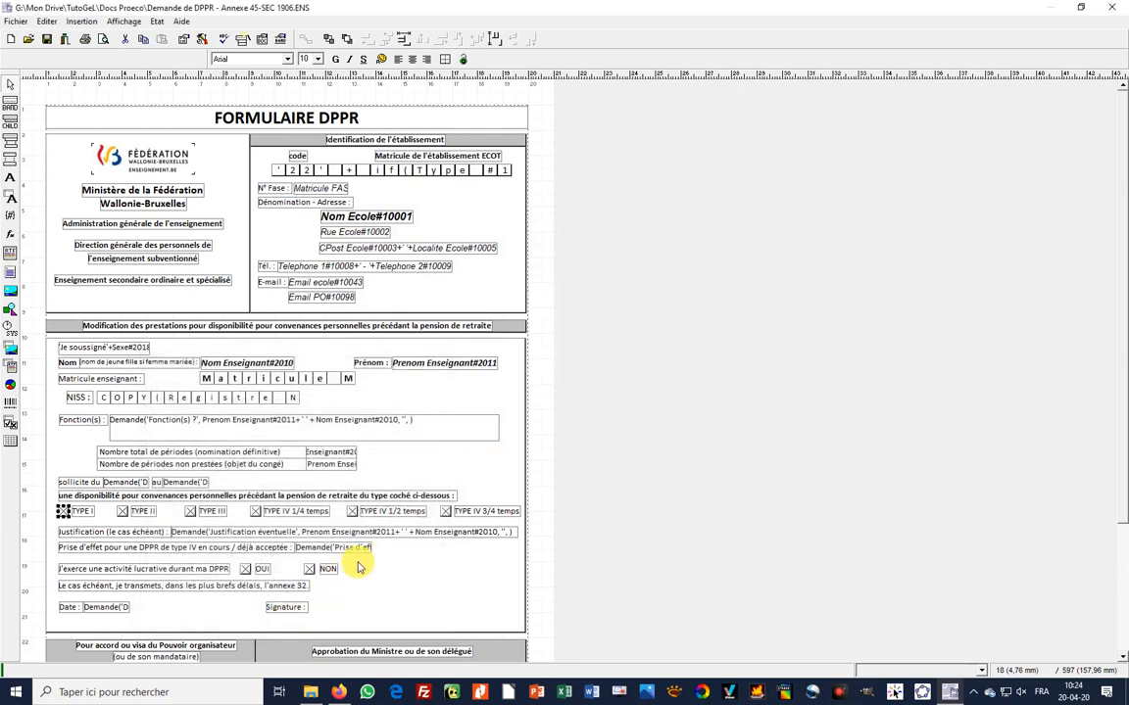
Open the TYPE IV 1/2 temps checkbox's expression in the expression assistant and delete the whole expression
{"action": "left_click", "coordinate": [351, 513]}
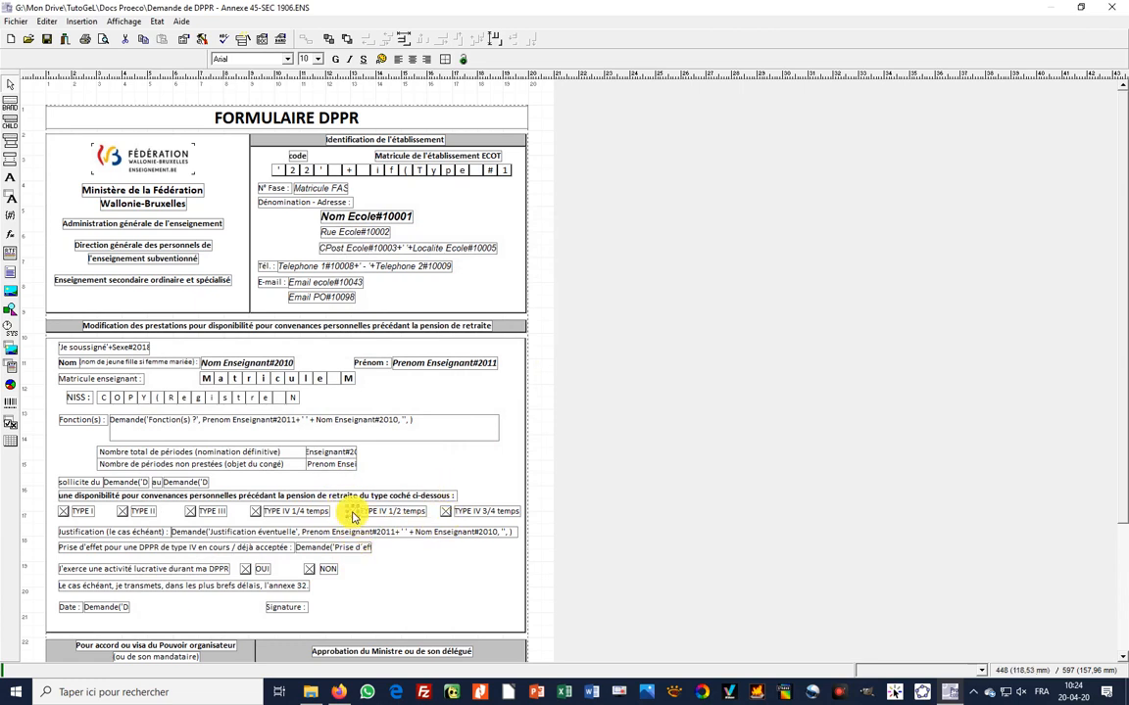
{"action": "right_click", "coordinate": [352, 514]}
{"action": "left_click", "coordinate": [382, 607]}
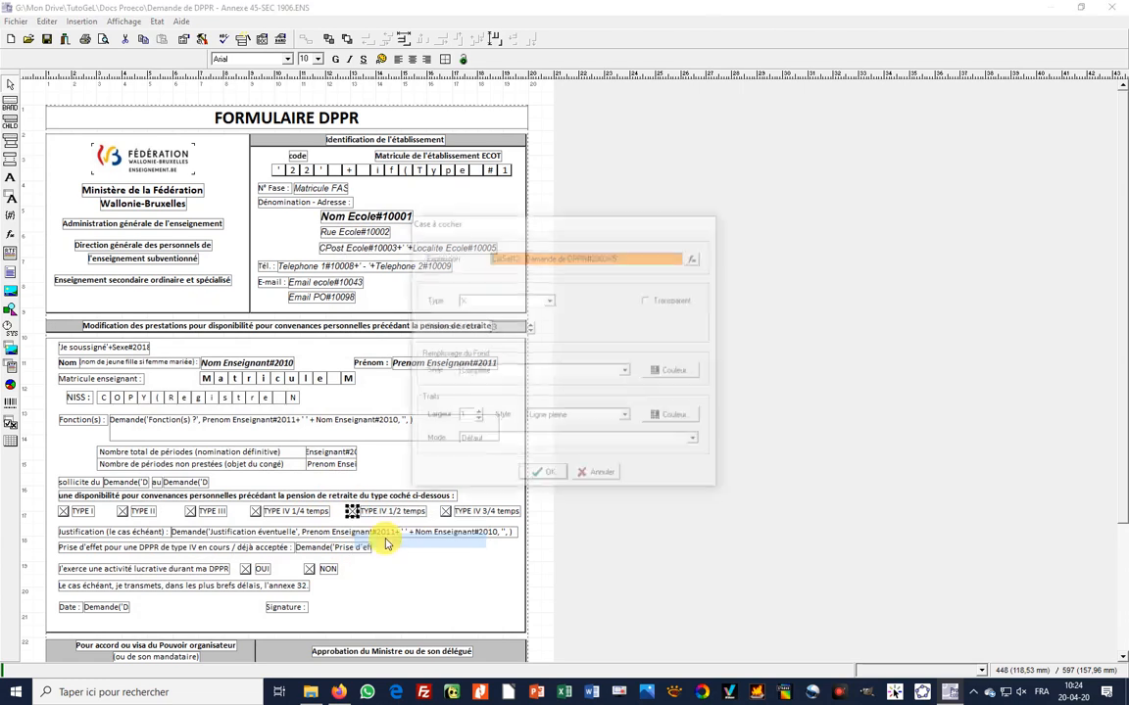
{"action": "left_click_drag", "start_coordinate": [480, 221], "coordinate": [377, 219]}
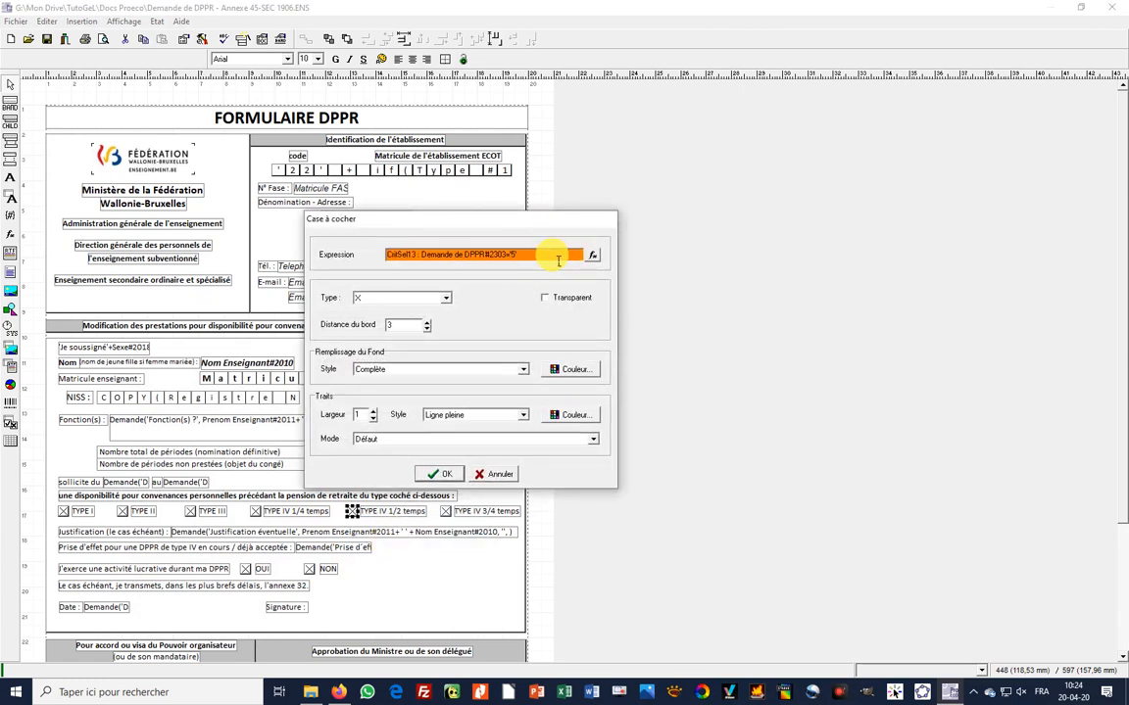
{"action": "left_click", "coordinate": [591, 255]}
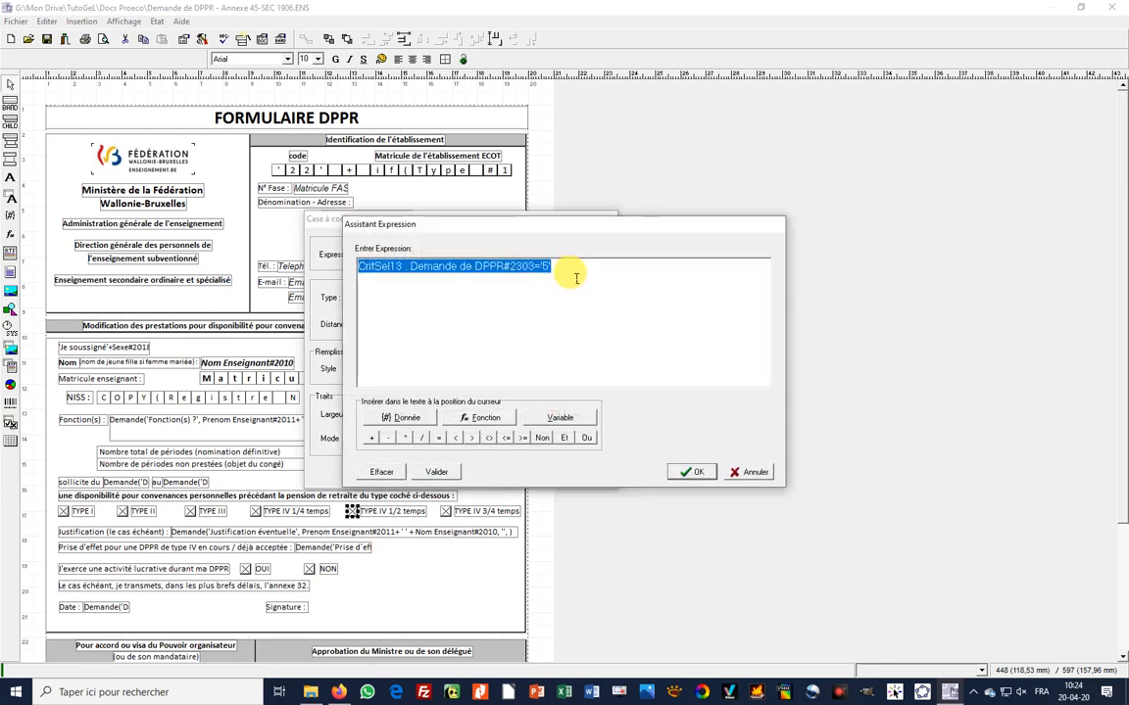
{"action": "key", "text": "Delete"}
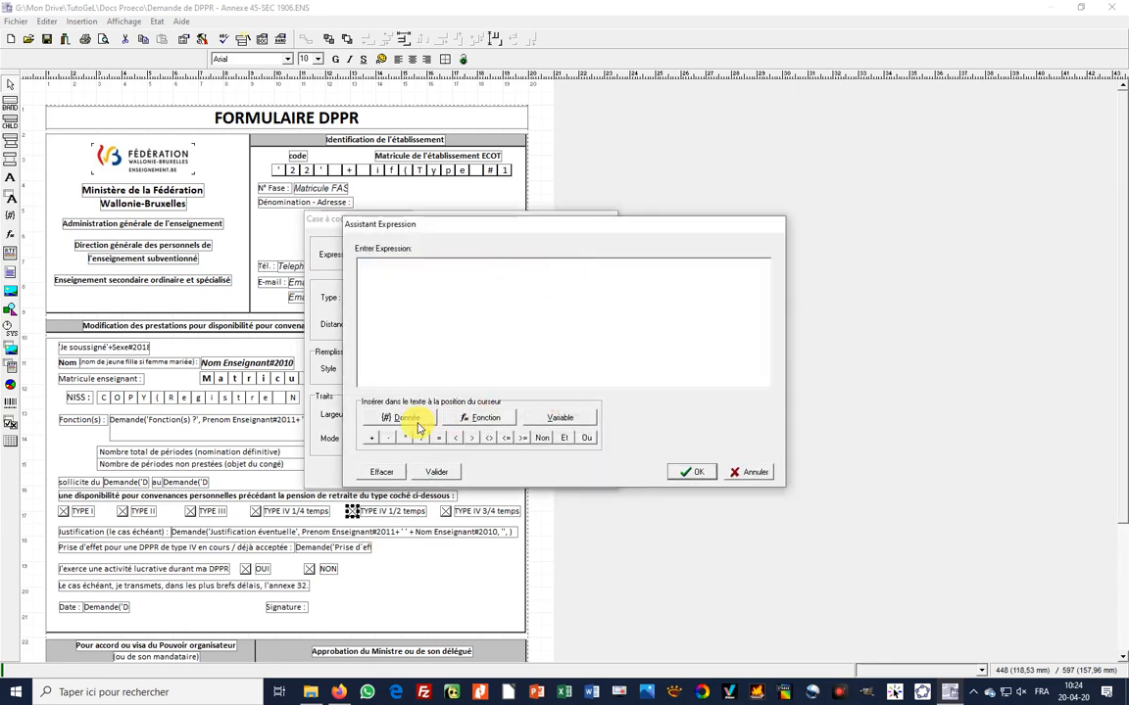
Insert the data field "Critère de sélection 13 : Demande de DPPR" from theme 17:Réserves into the TYPE IV 1/2 temps expression
{"action": "left_click", "coordinate": [402, 419]}
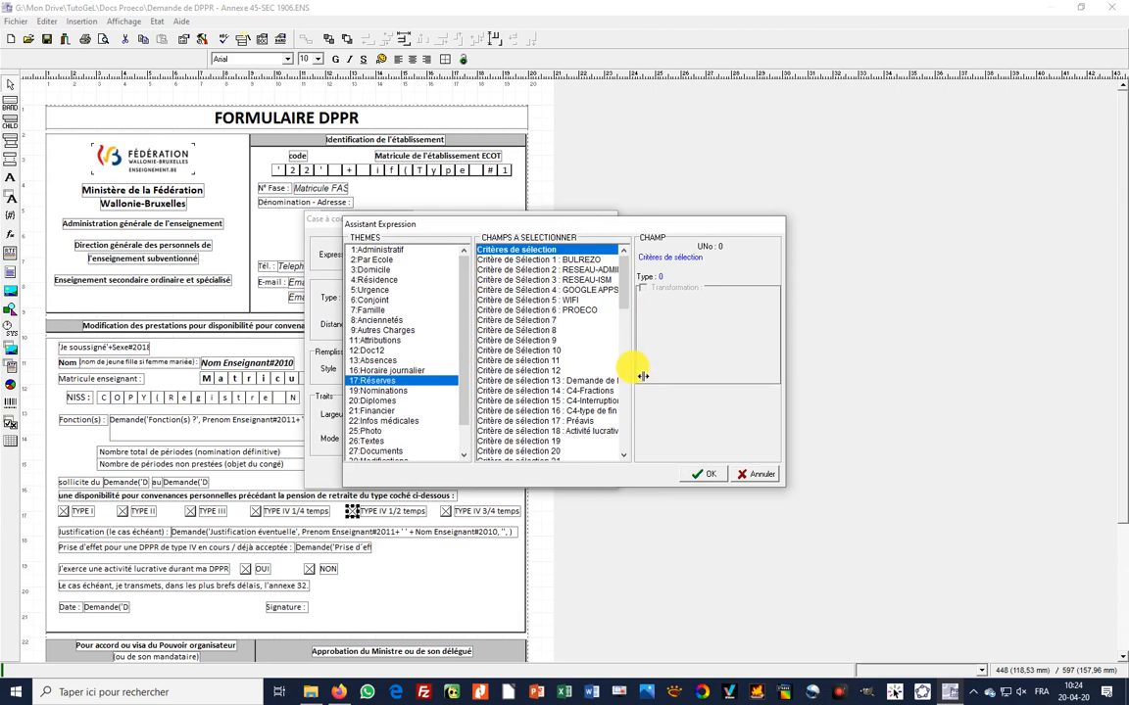
{"action": "left_click_drag", "start_coordinate": [641, 375], "coordinate": [725, 375]}
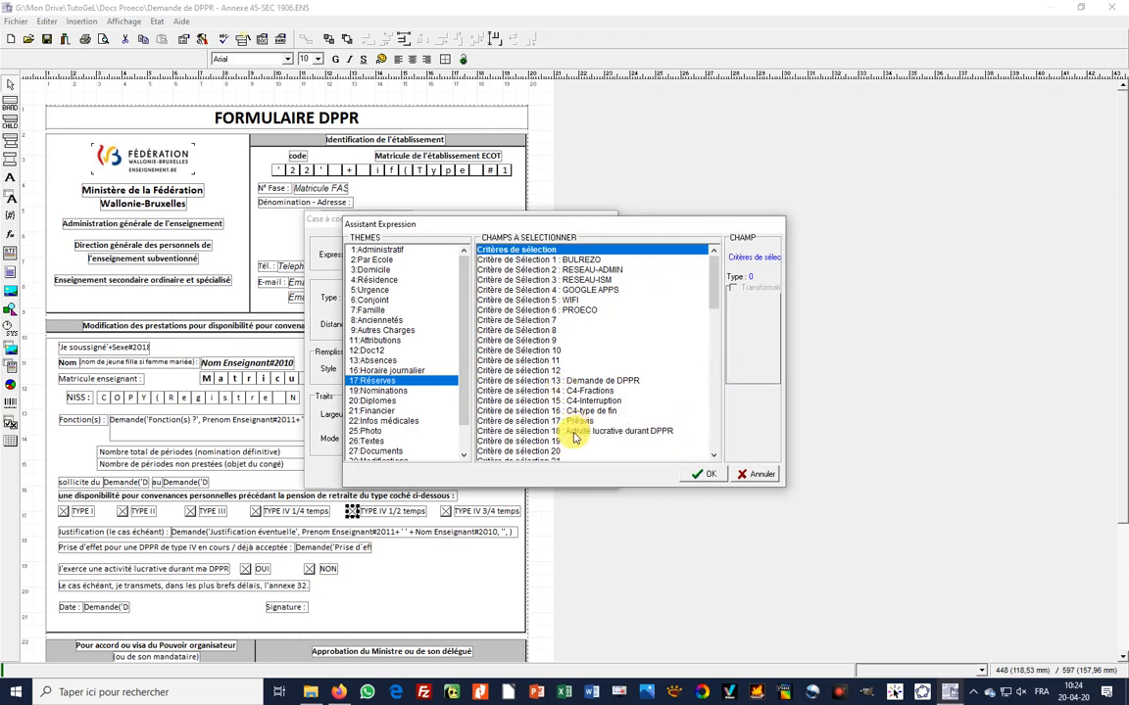
{"action": "left_click", "coordinate": [607, 381]}
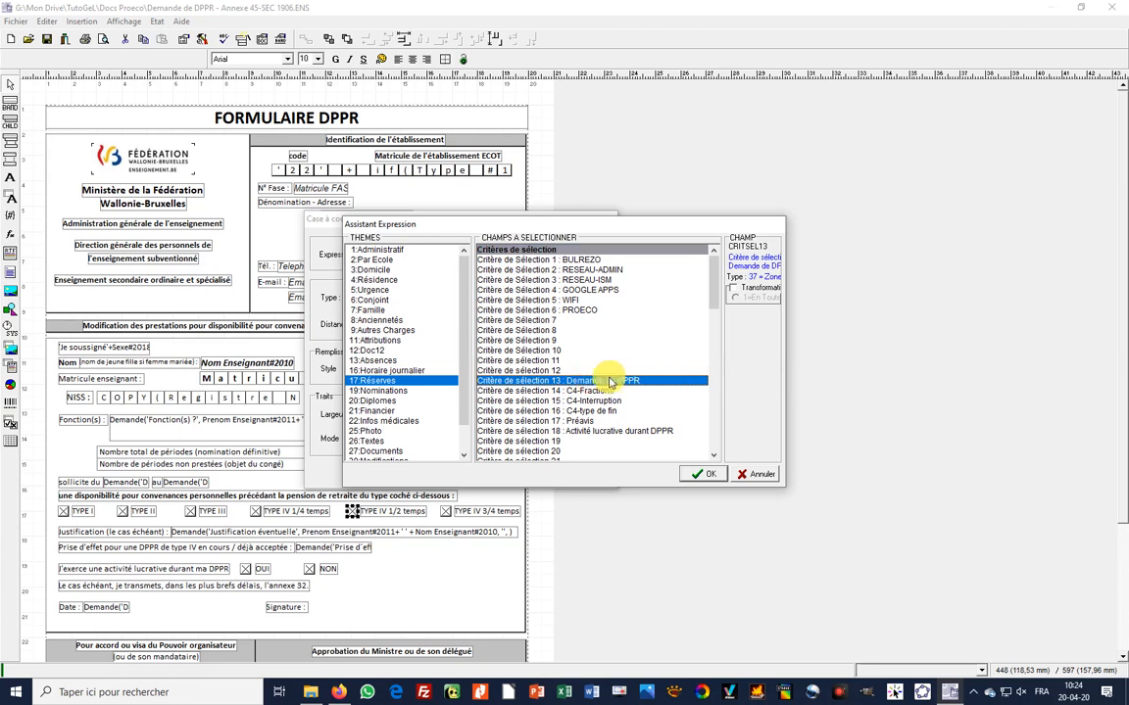
{"action": "left_click", "coordinate": [710, 475]}
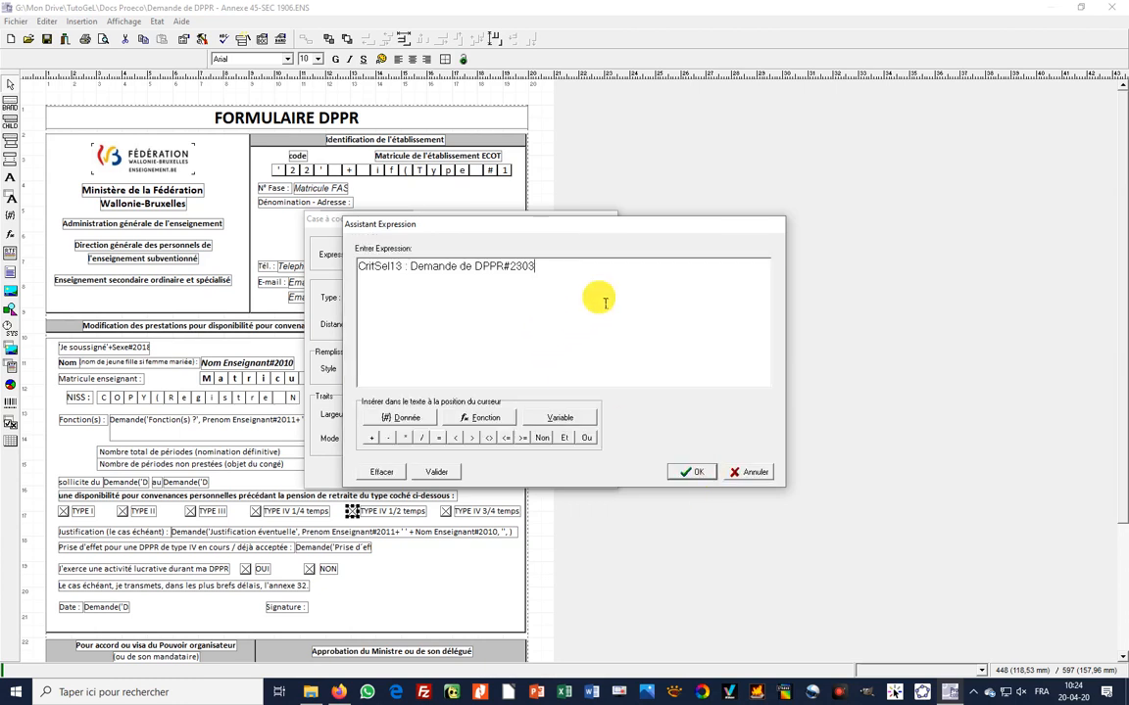
Complete the TYPE IV 1/2 temps expression with ='5', validate its syntax and apply it to the checkbox
{"action": "type", "text": "='5"}
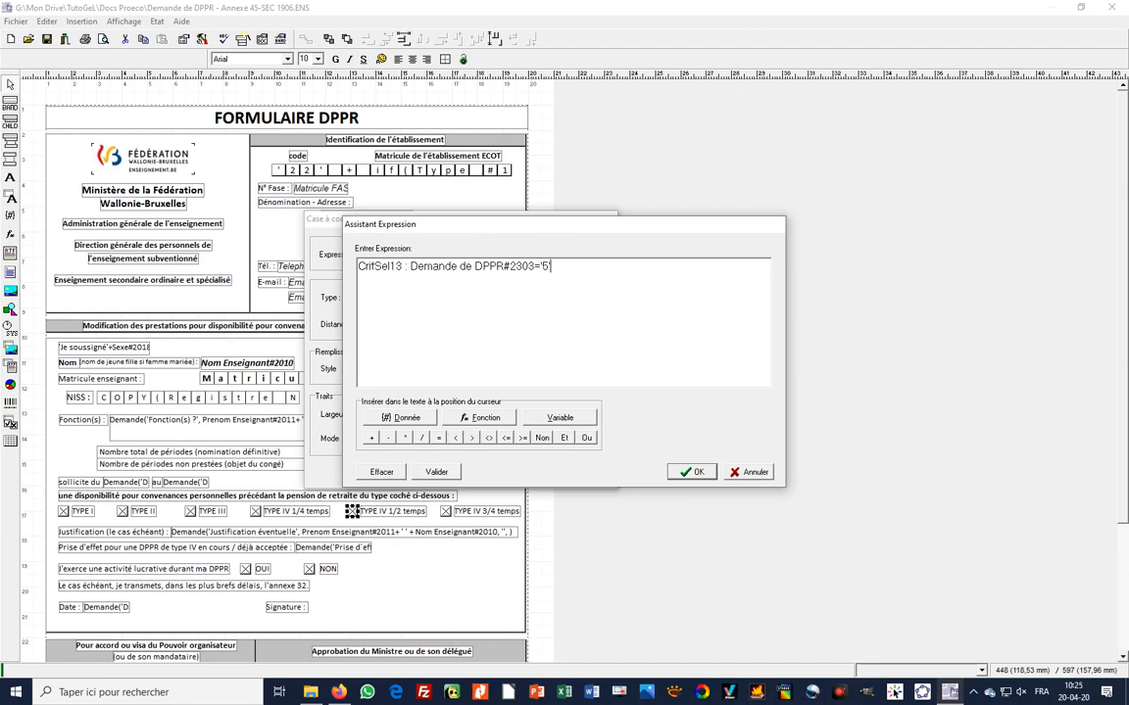
{"action": "left_click", "coordinate": [438, 475]}
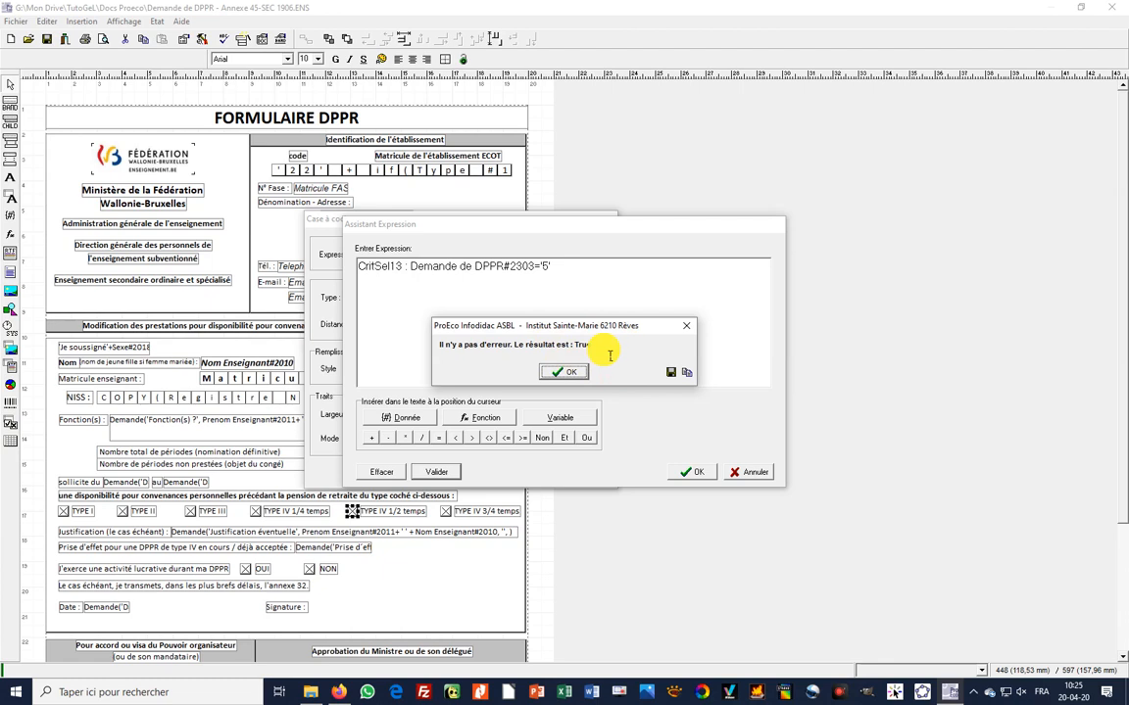
{"action": "left_click", "coordinate": [566, 372]}
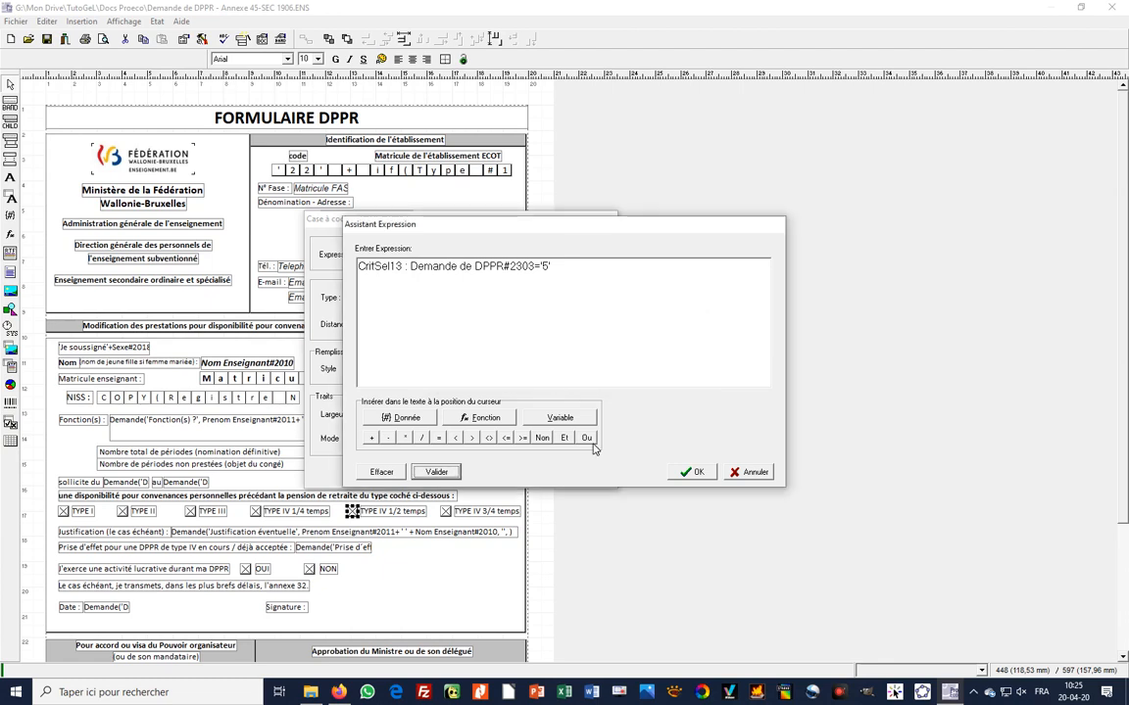
{"action": "left_click", "coordinate": [691, 475]}
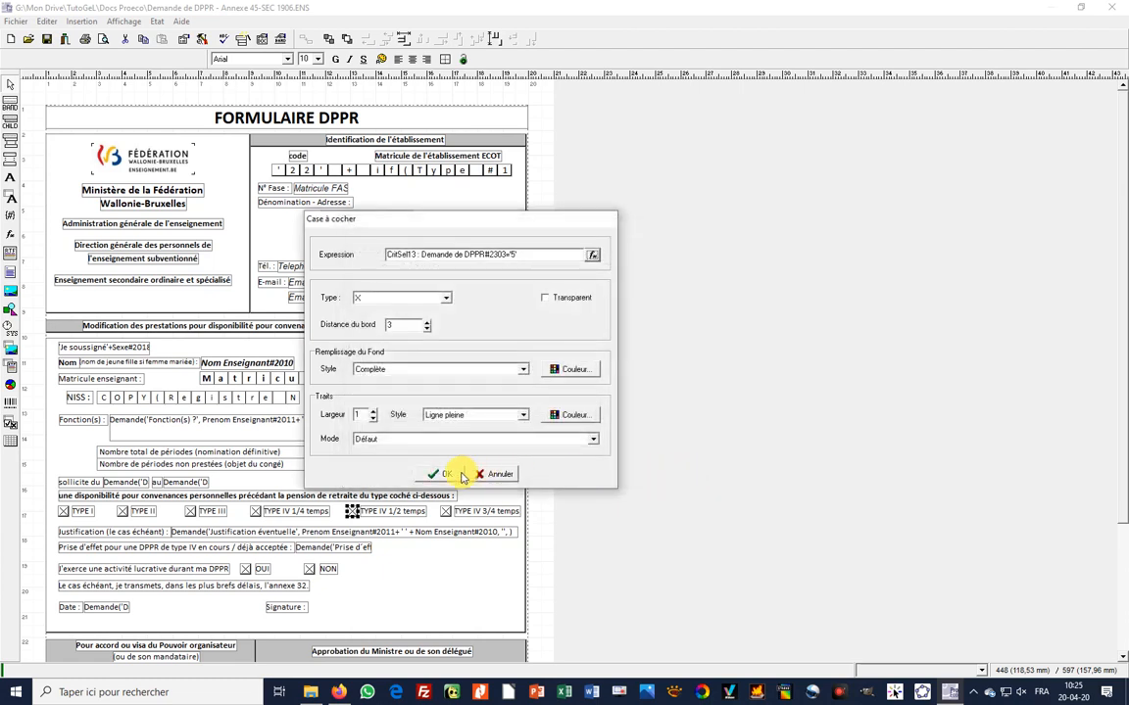
{"action": "left_click", "coordinate": [453, 476]}
{"action": "left_click", "coordinate": [443, 475]}
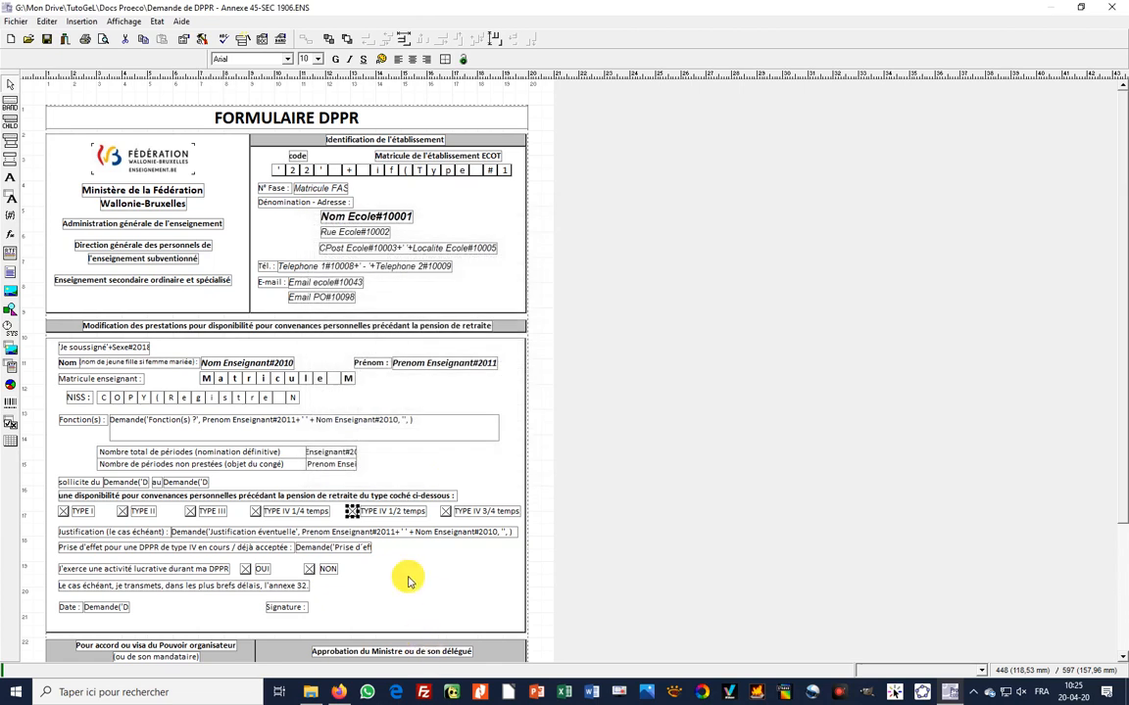